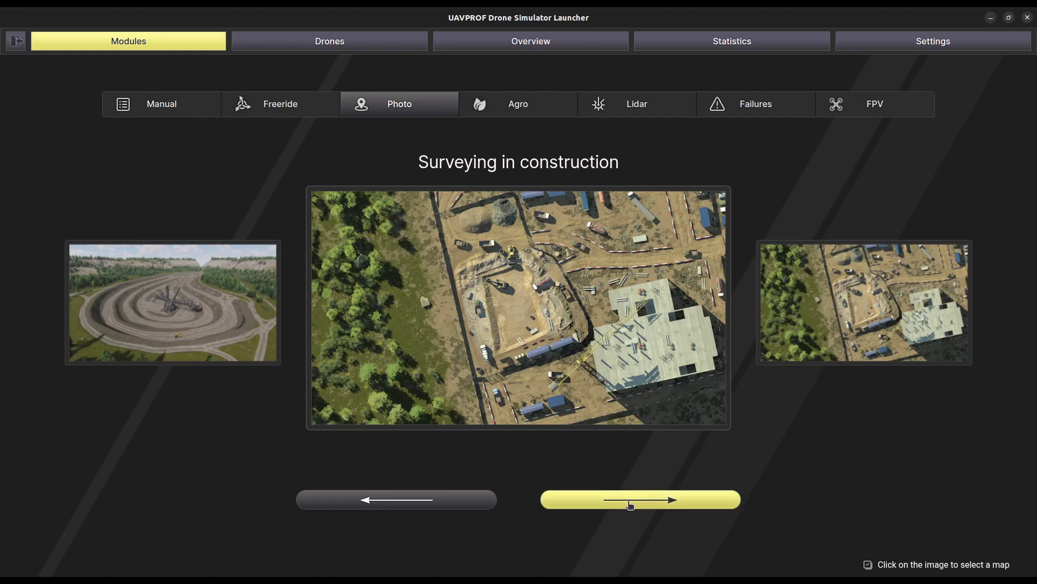
- Open the Surveying in construction map and review the construction site inspection's survey requirements, coordinates and weather settings
left_click(543, 306)
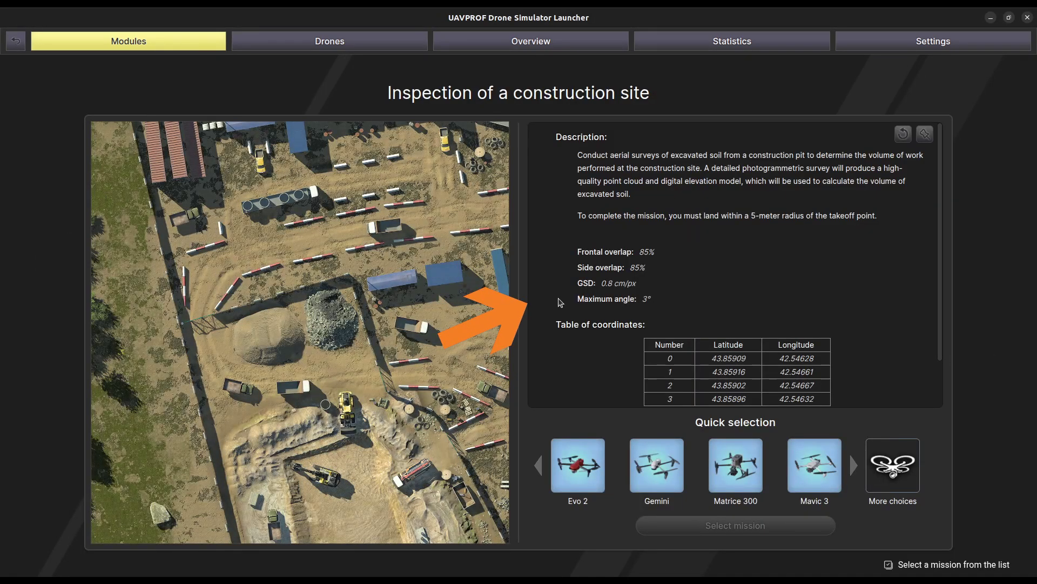
left_click_drag(944, 252, 941, 307)
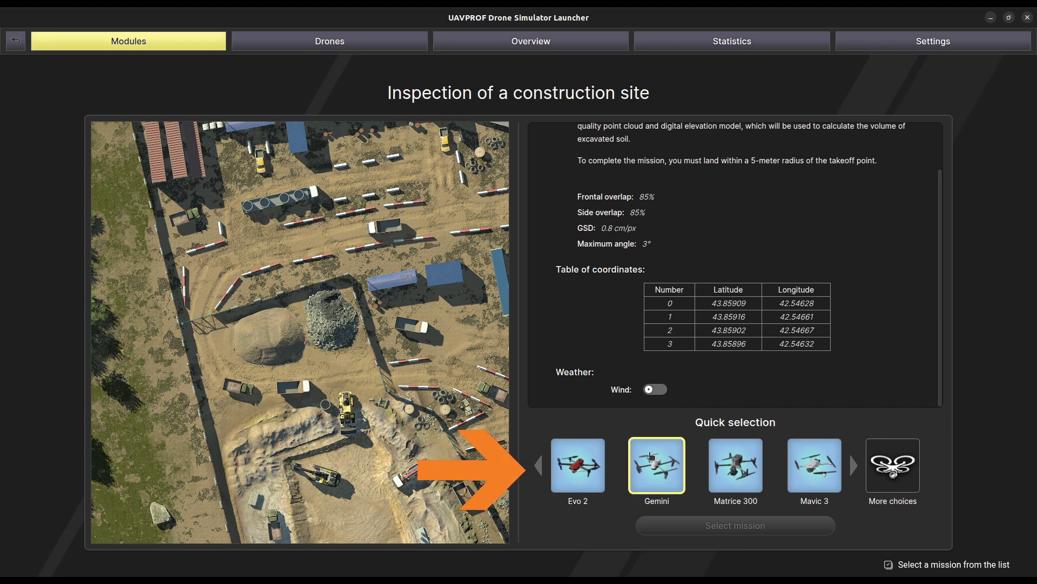
- Examine the flight and camera parameters of the Mavic 3 and Matrice 300 in the full drone selection
left_click(651, 457)
left_click(801, 479)
left_click(910, 482)
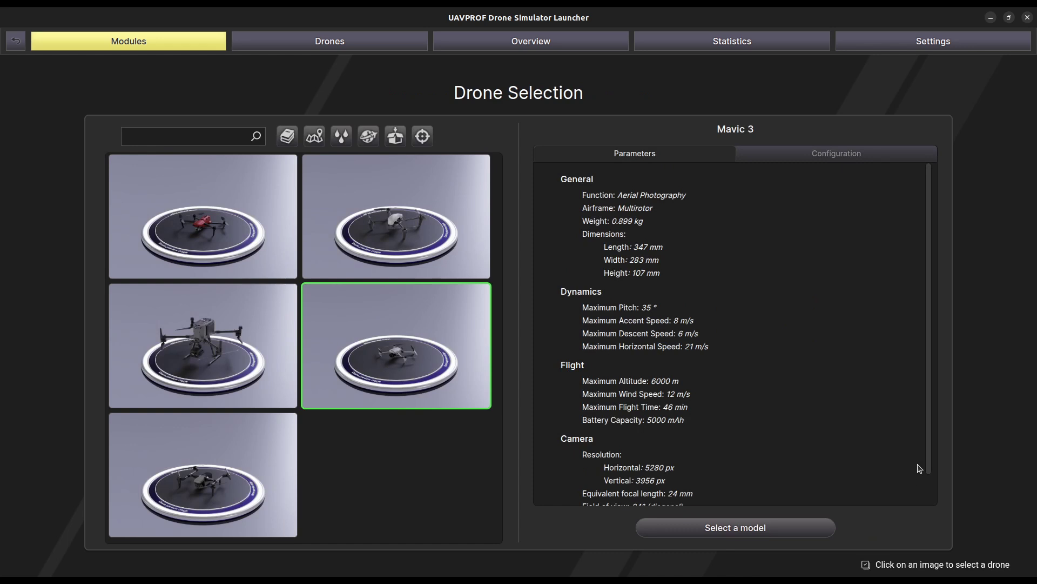
scroll(932, 431, "down", 2)
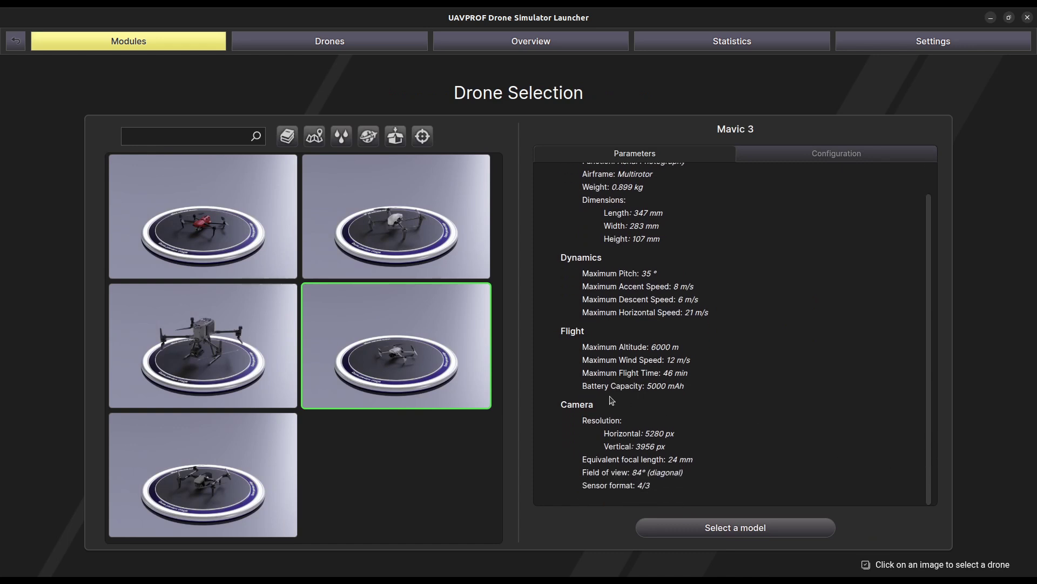
left_click(259, 462)
left_click(255, 366)
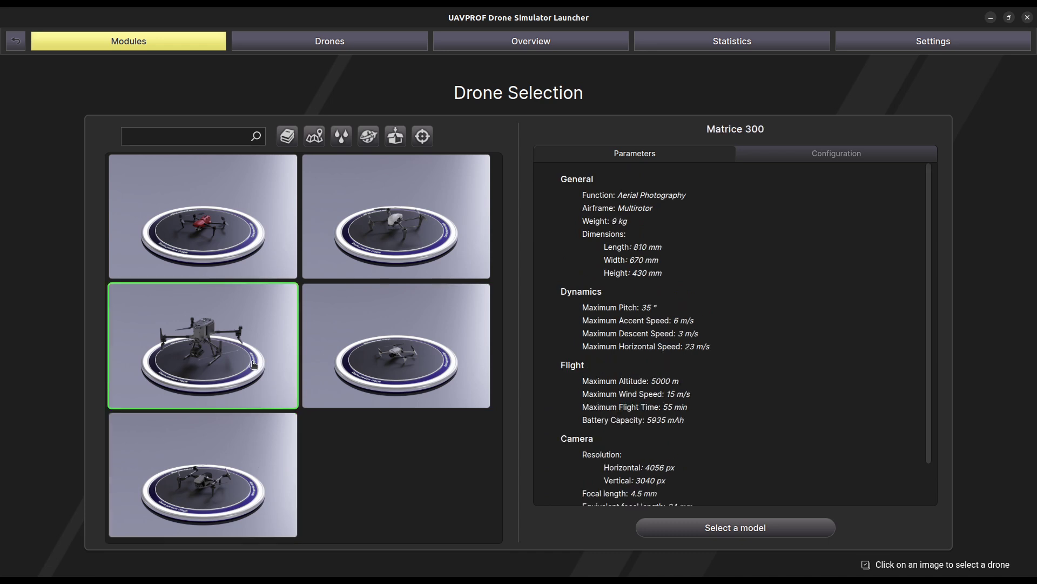
scroll(570, 404, "down", 2)
scroll(570, 404, "down", 1)
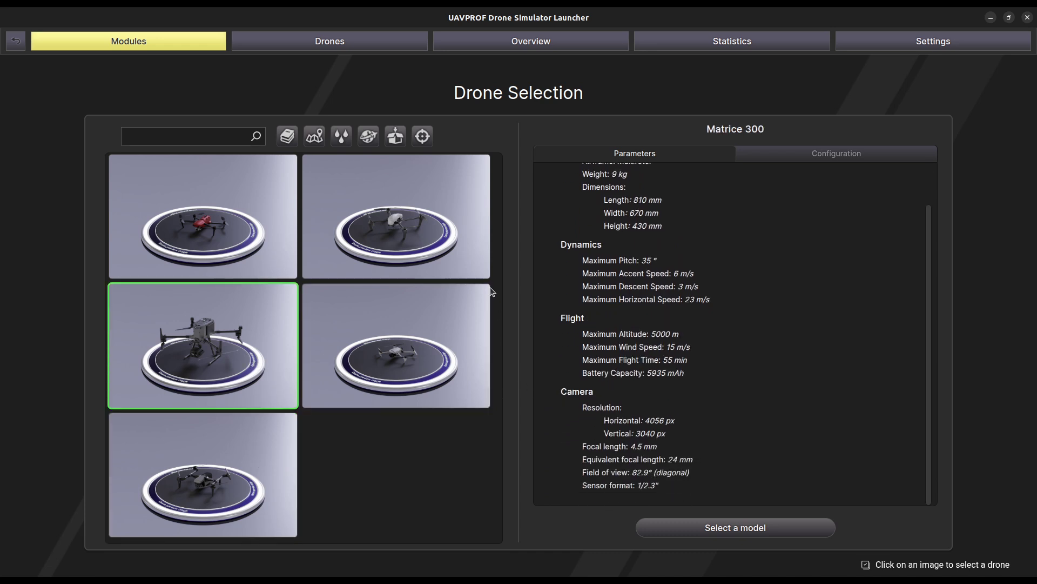
- Choose the Gemini drone as the model and launch the construction site inspection mission with it
left_click(474, 247)
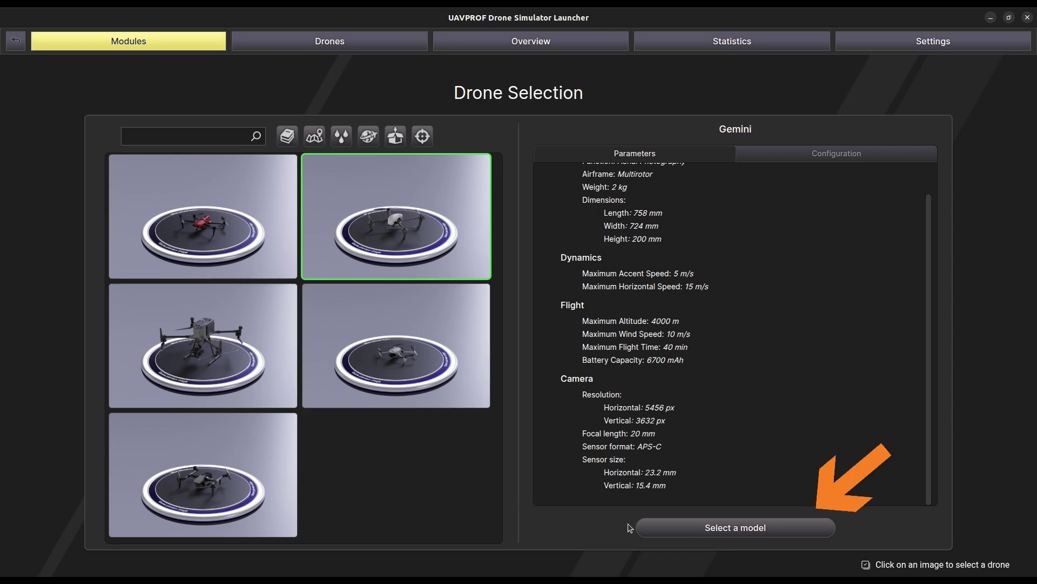
left_click(654, 527)
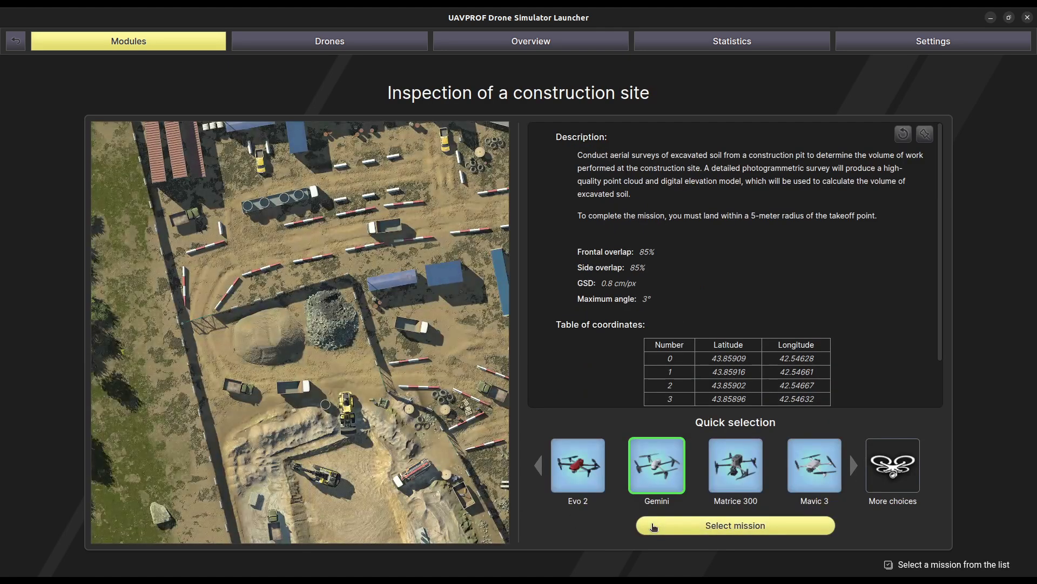
left_click(654, 527)
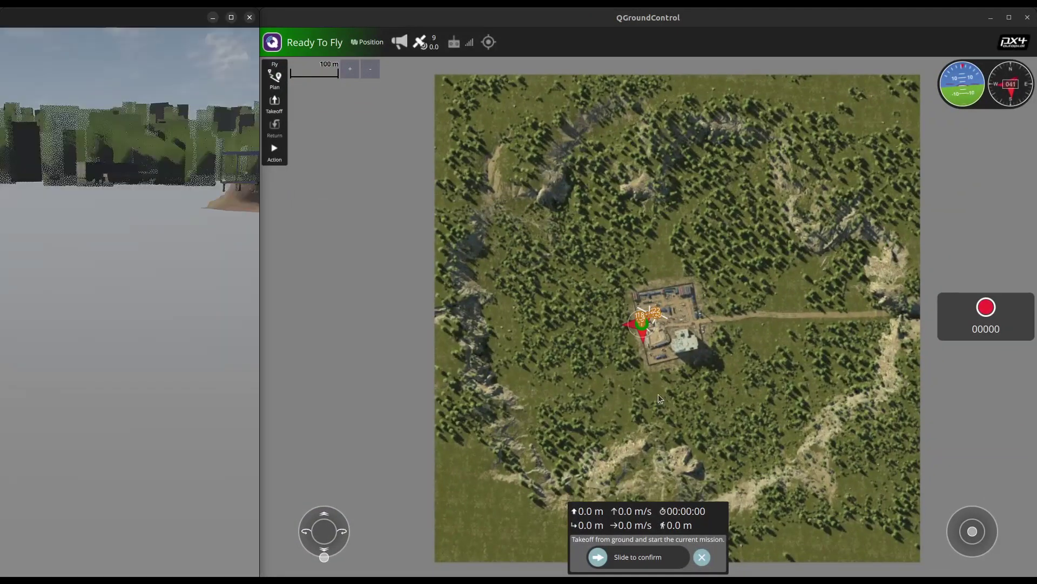
- Switch QGroundControl to mission planning and clear the existing mission, removing all its items from the vehicle
scroll(651, 323, "up", 2)
scroll(651, 323, "up", 5)
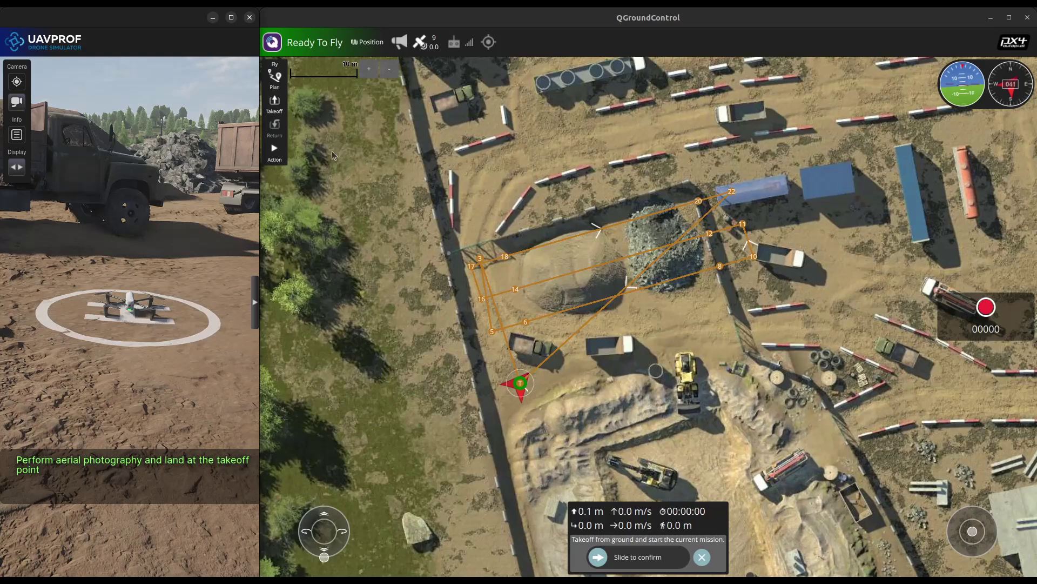
left_click(275, 79)
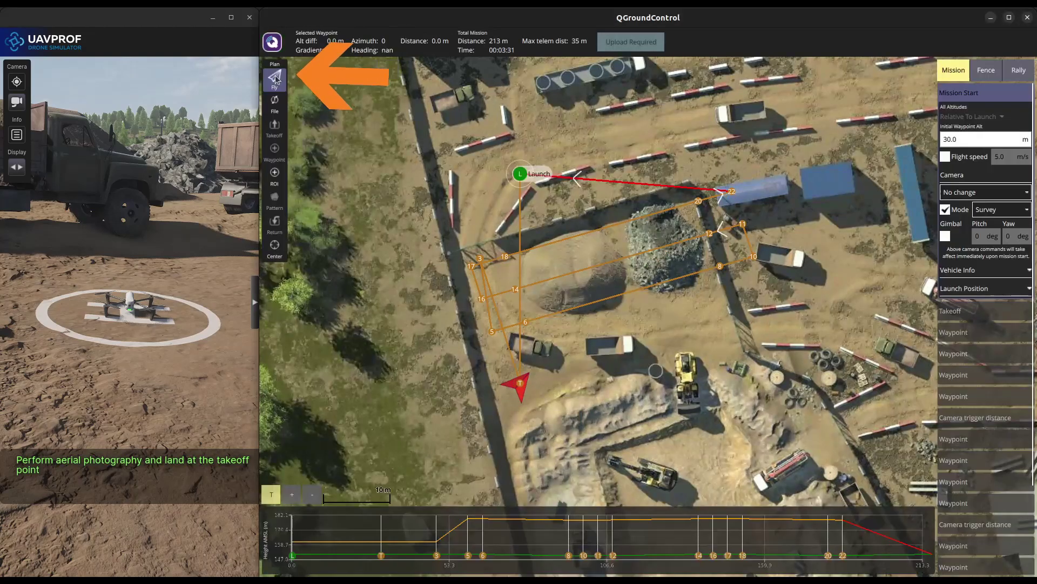
left_click(274, 104)
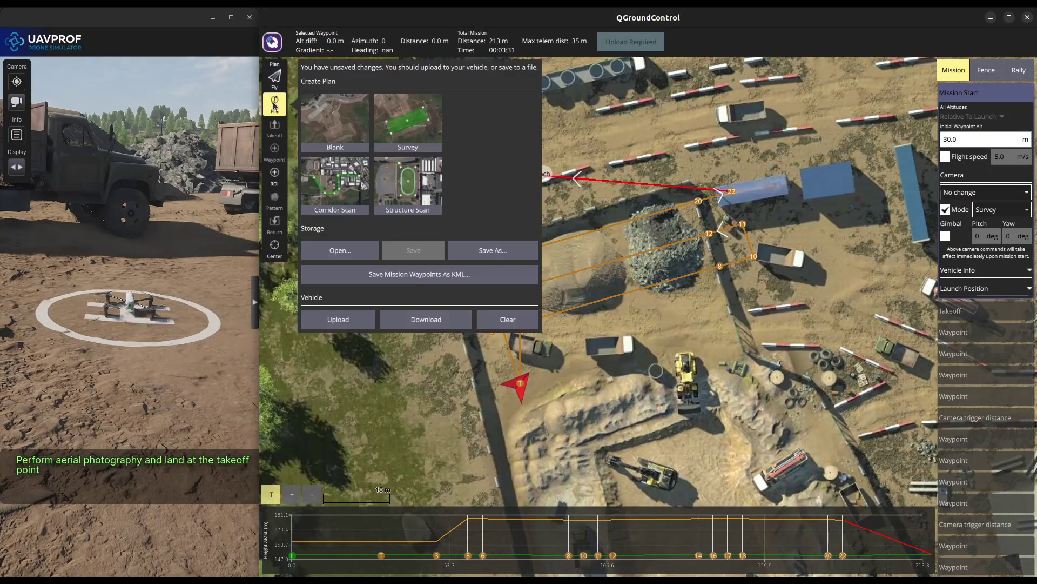
left_click(500, 318)
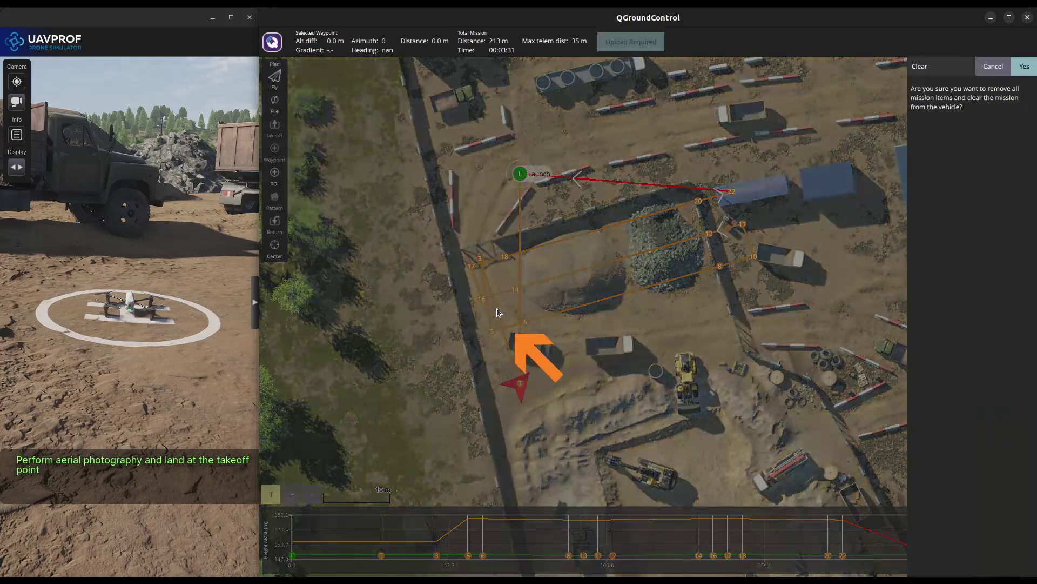
left_click(1022, 67)
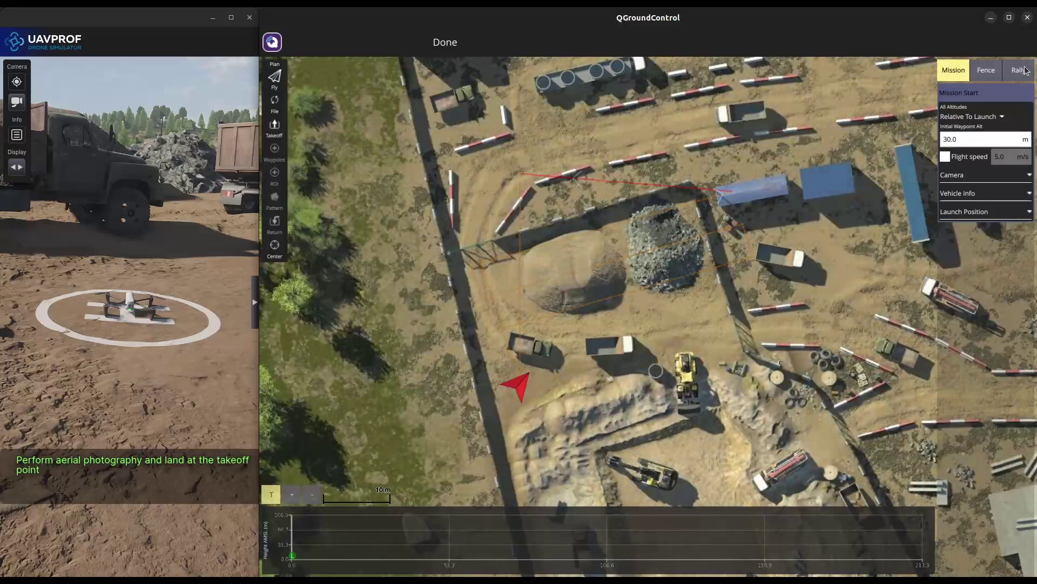
- Set the mission's altitude mode to Calculated Above Terrain and add a takeoff item with an altitude of 10 m
left_click(1002, 118)
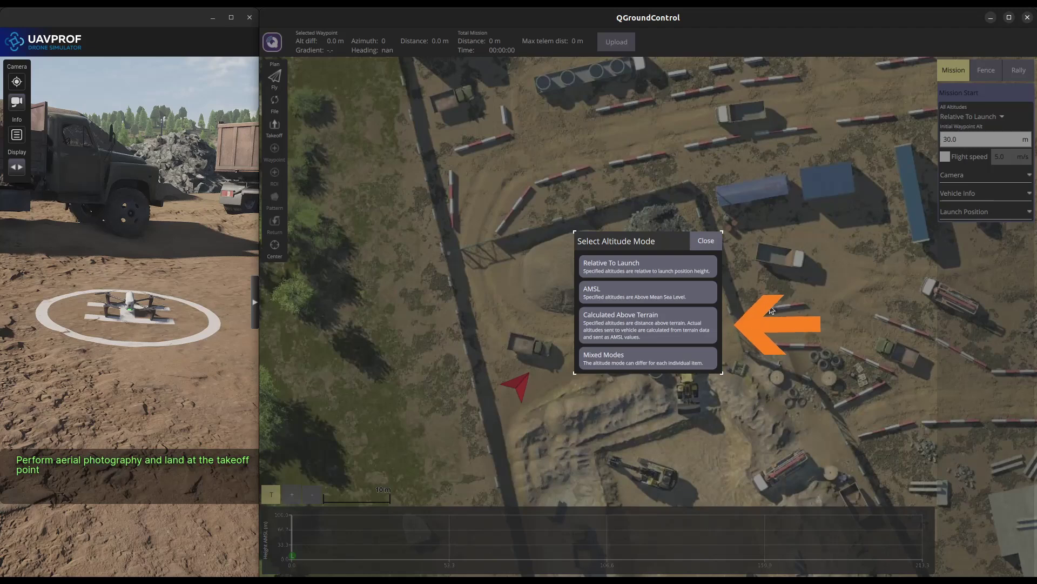
left_click(708, 320)
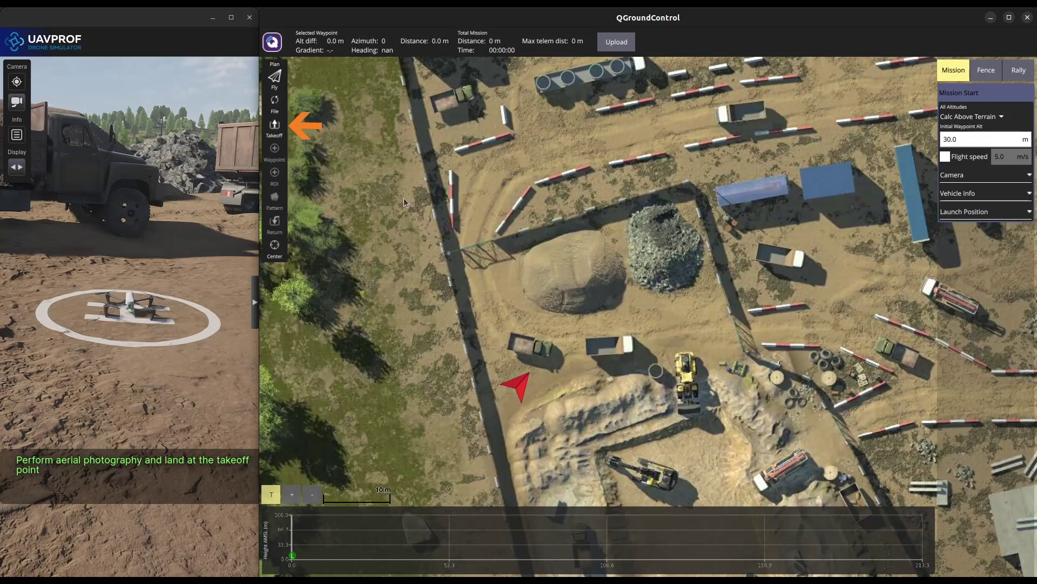
left_click(274, 127)
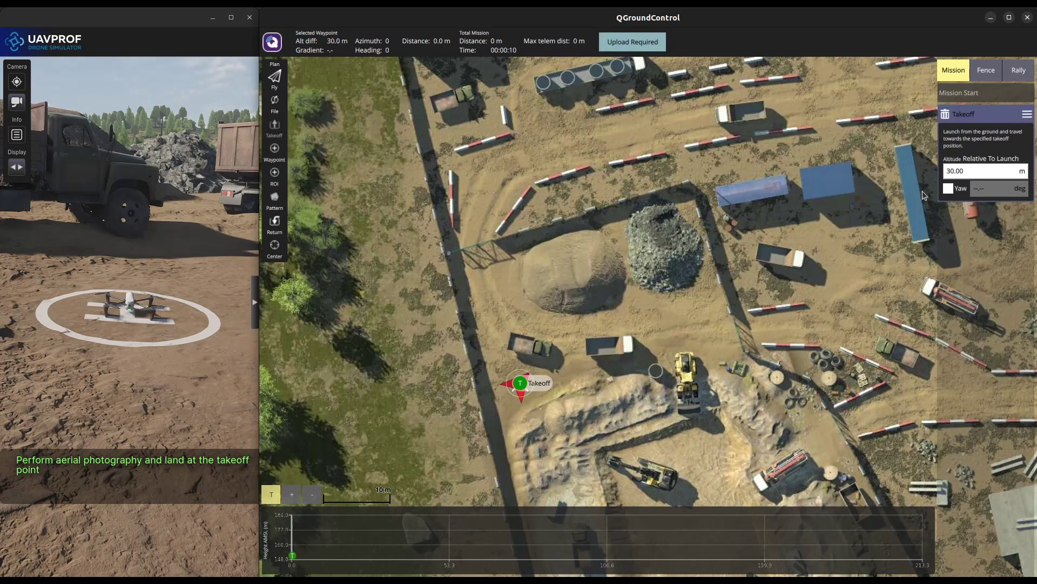
double_click(967, 170)
type("10")
key("Return")
- Add a waypoint about 11 m north of the takeoff point, near the sand pile, with a flight speed of 1.0 m/s
left_click(280, 153)
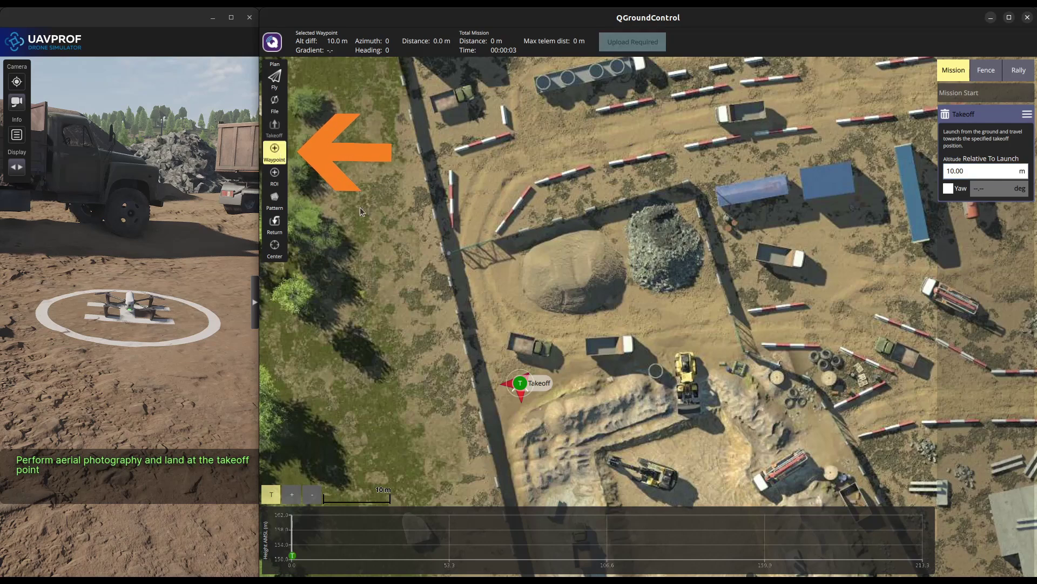
left_click(506, 308)
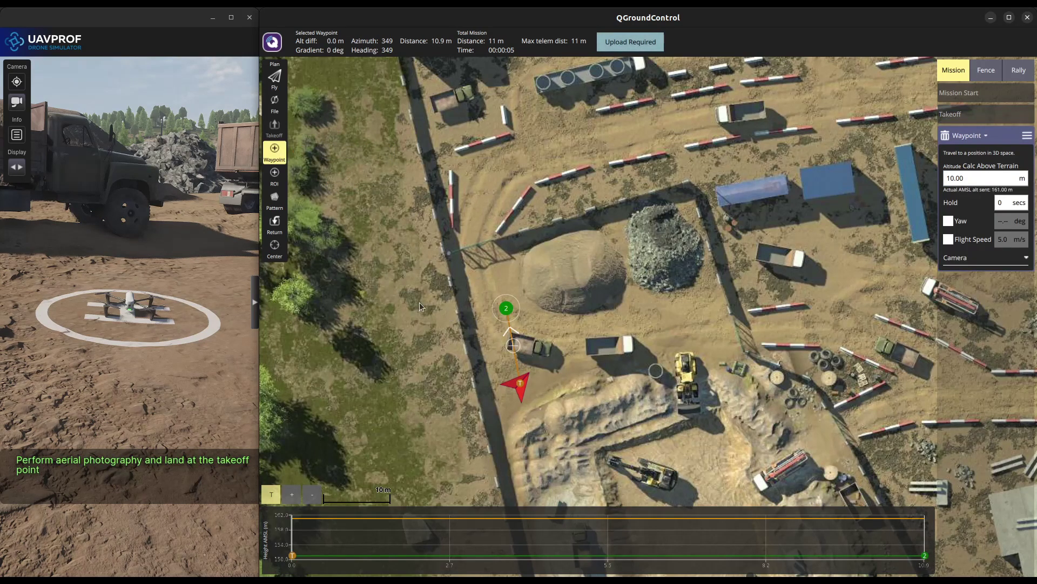
left_click(276, 158)
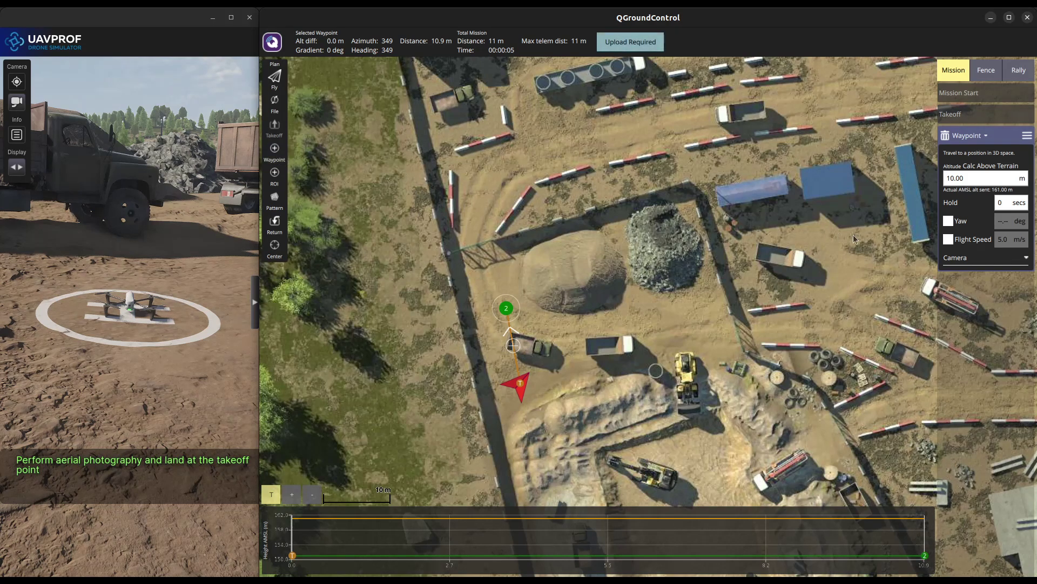
left_click(949, 240)
left_click(1010, 241)
type("1")
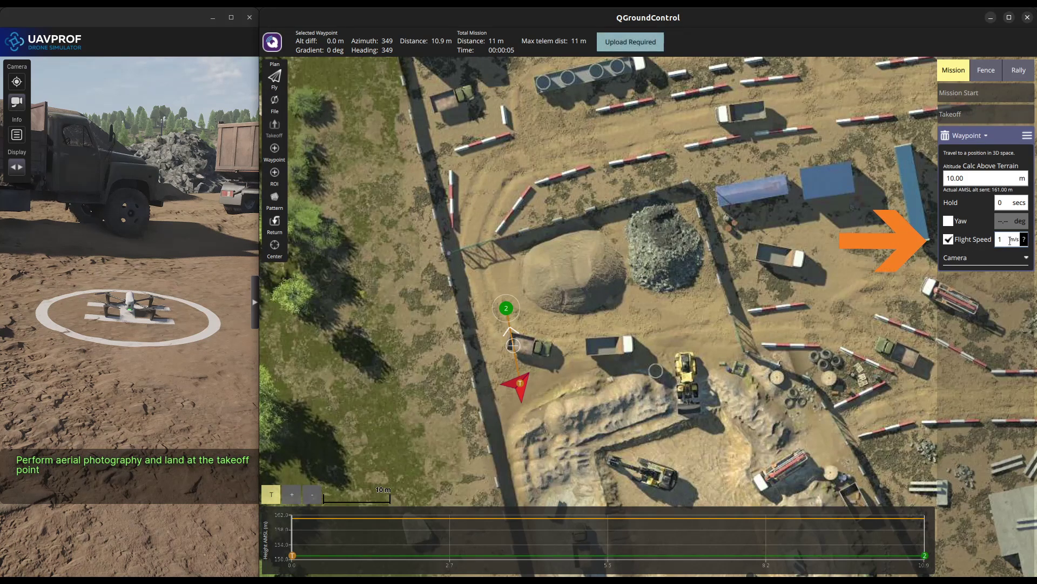
type(".0")
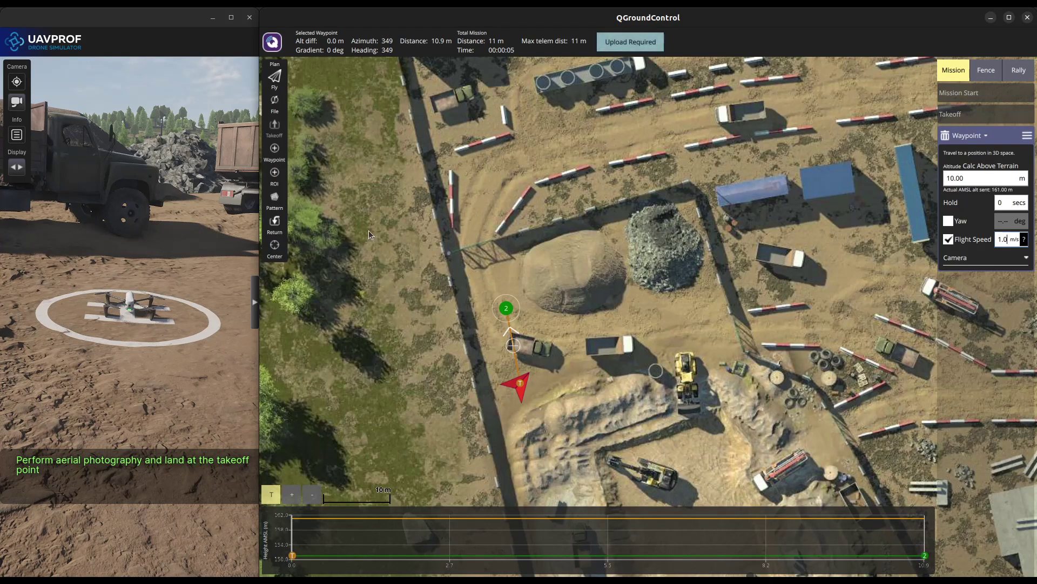
- Add a Survey pattern and trace a four-cornered polygon around the sand and gravel piles, nudging its northwest corner slightly outward
left_click(279, 199)
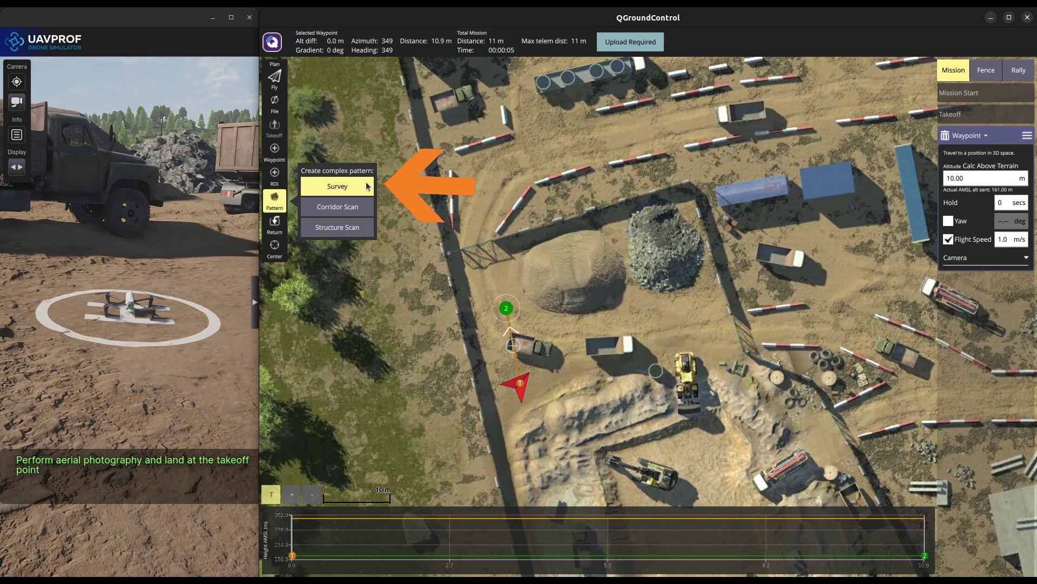
left_click(366, 186)
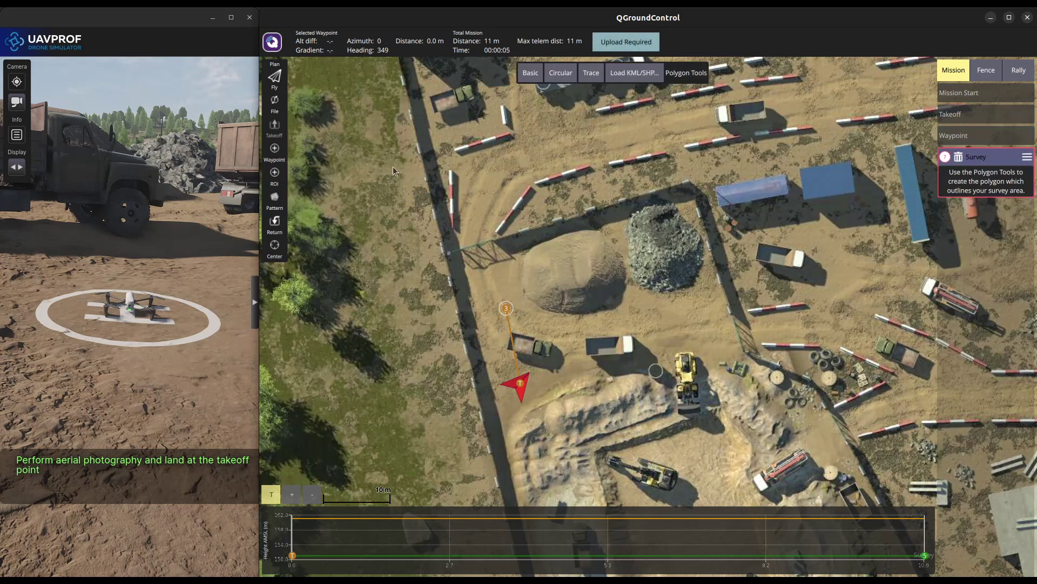
left_click(593, 80)
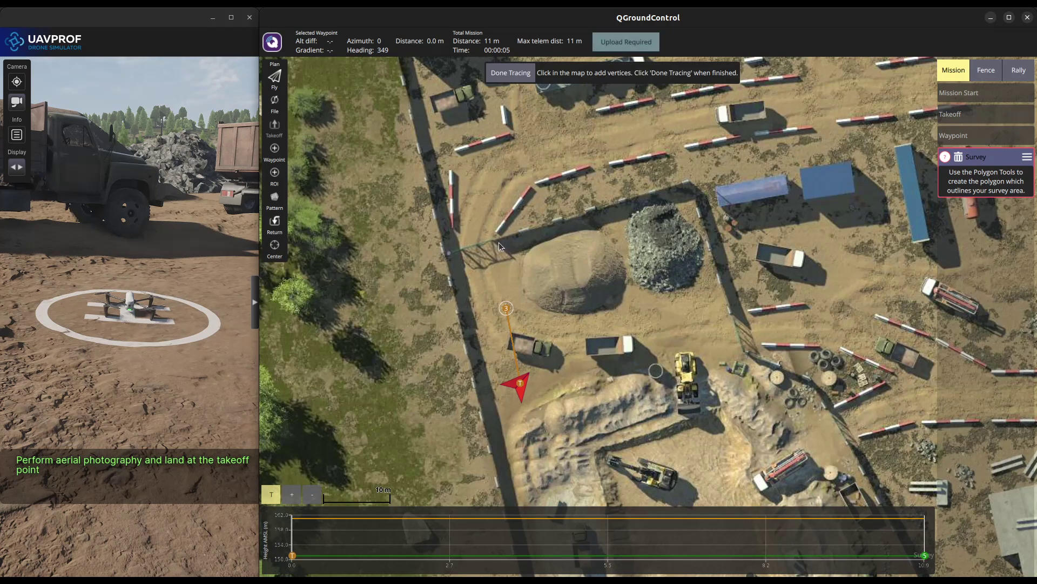
left_click(693, 186)
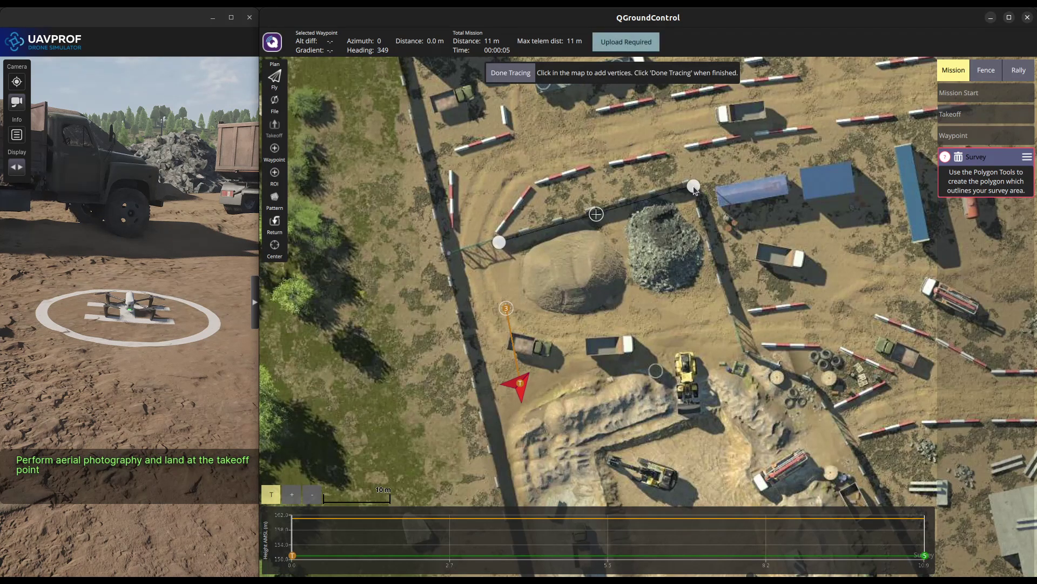
left_click(723, 292)
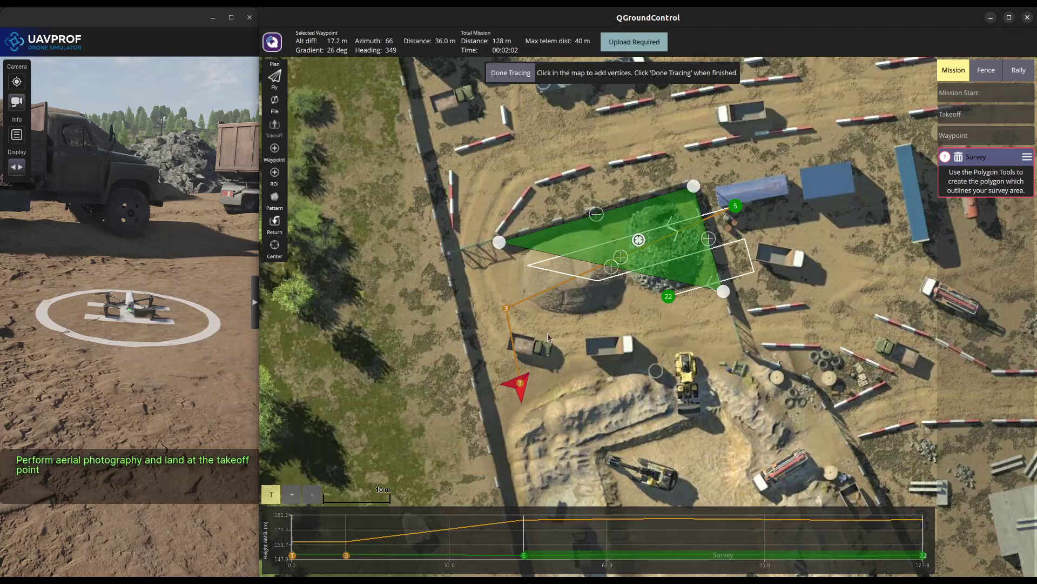
left_click(528, 333)
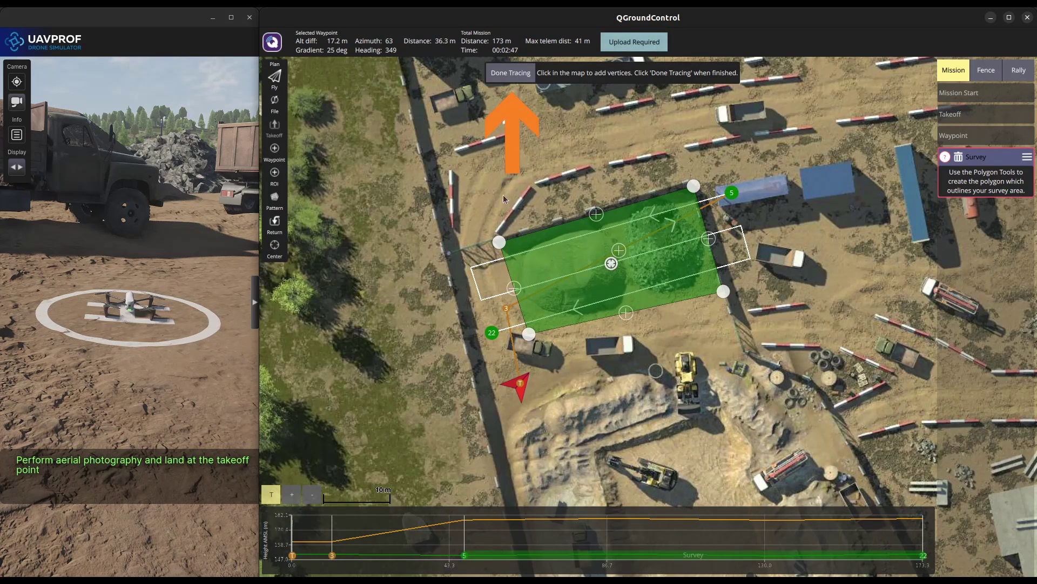
left_click_drag(497, 239, 495, 237)
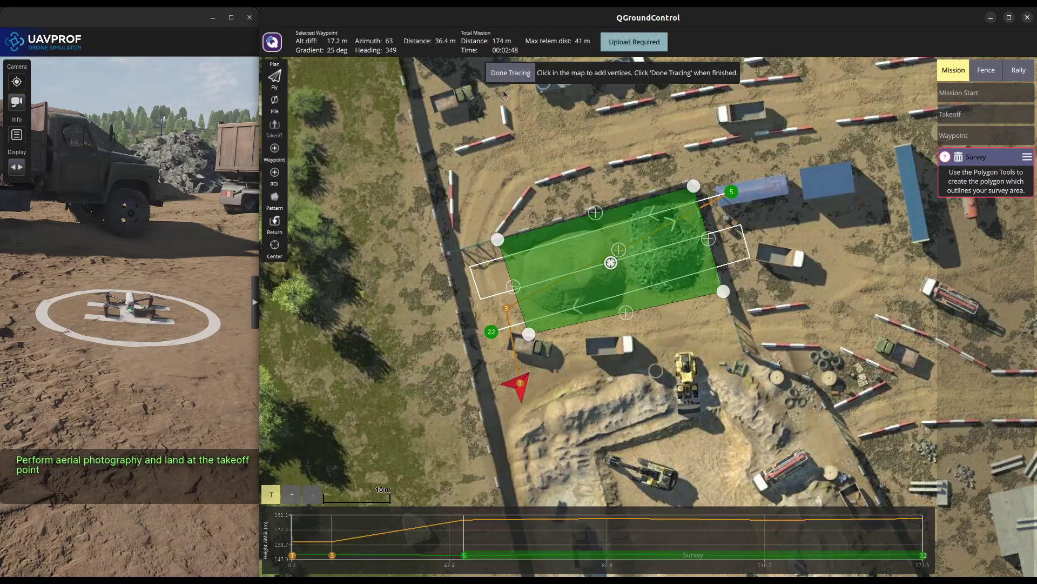
left_click(509, 74)
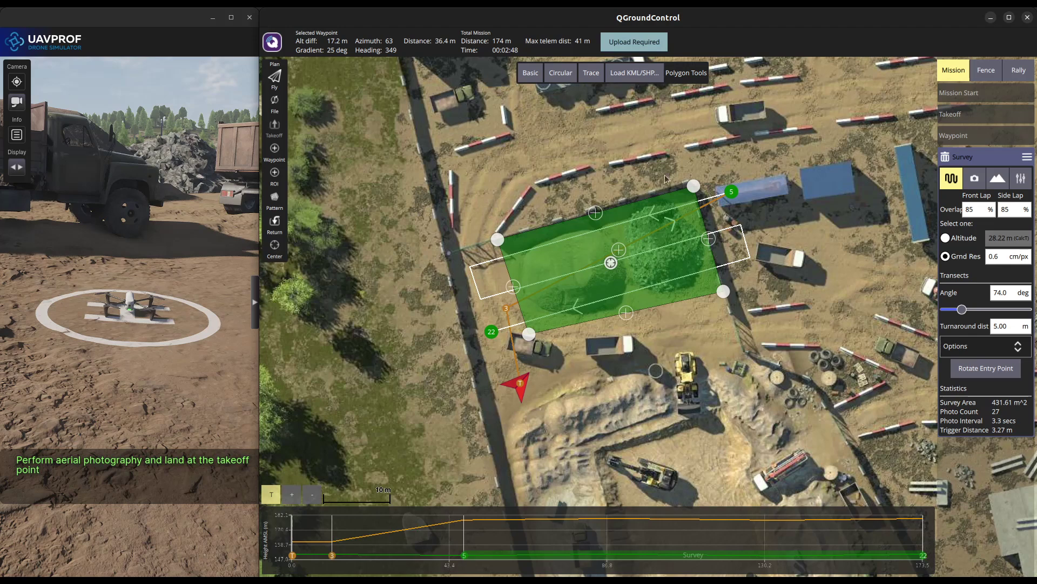
- Edit the position of the survey polygon's northeast vertex and apply latitude 43.8591591 and longitude 42.5466164 as its geographic coordinates
left_click(693, 186)
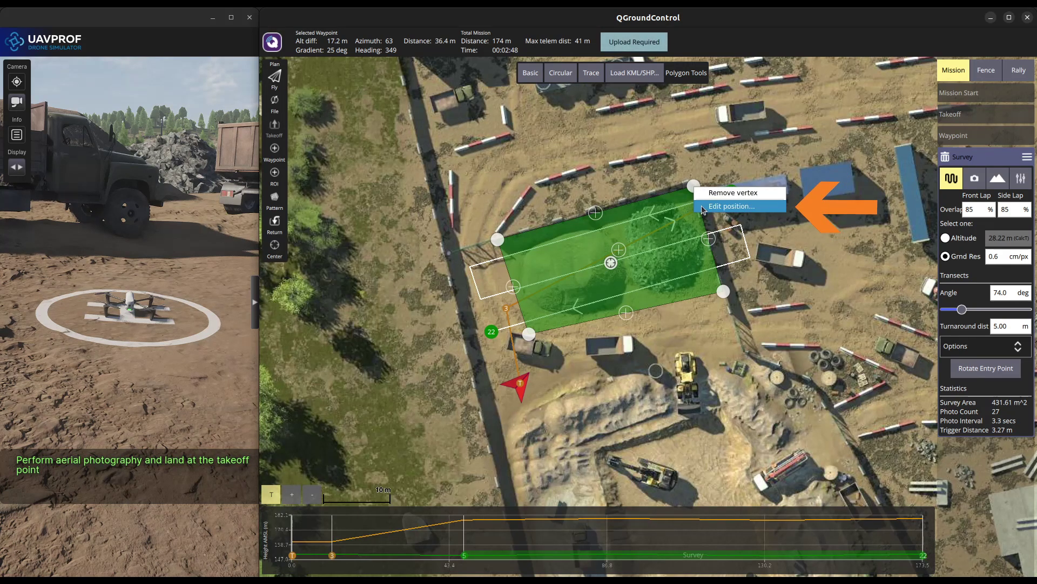
left_click(703, 208)
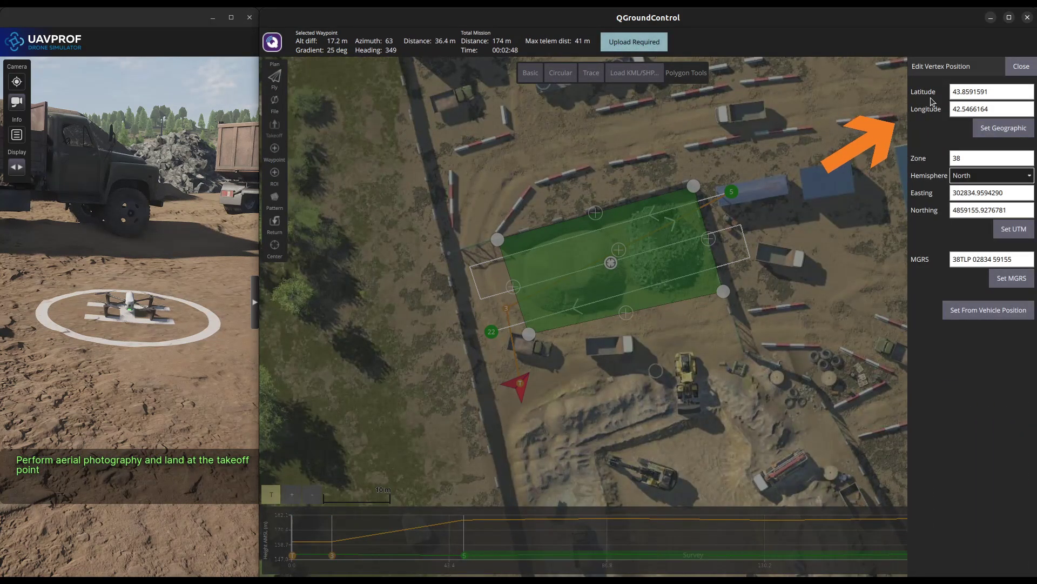
left_click(1015, 91)
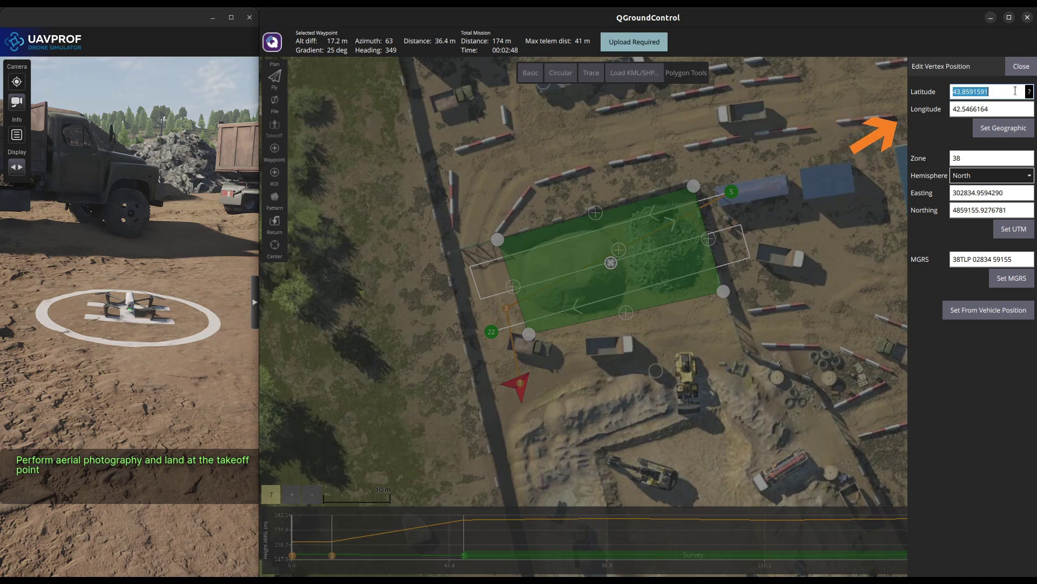
left_click(1015, 108)
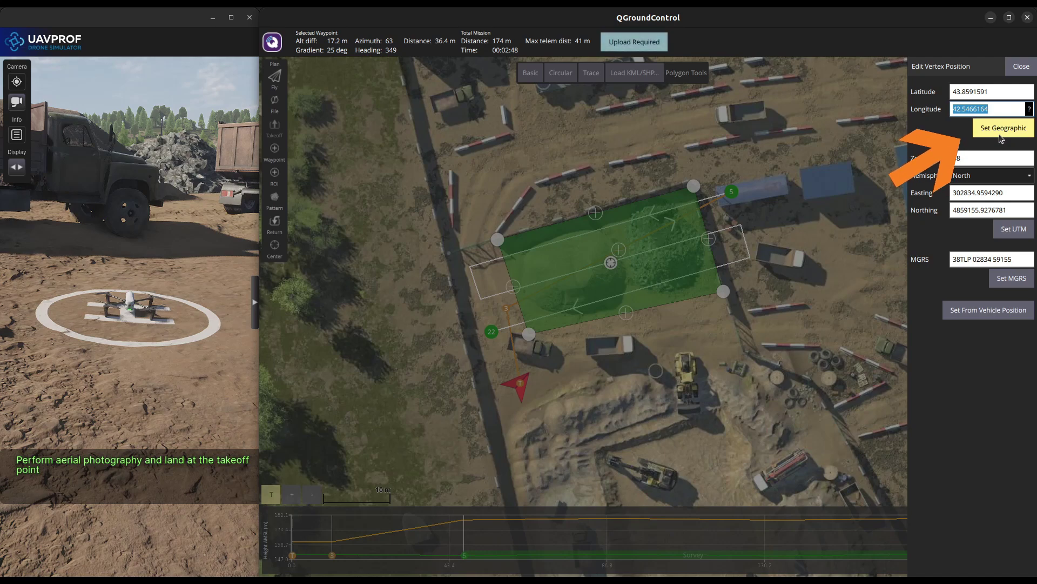
left_click(1002, 128)
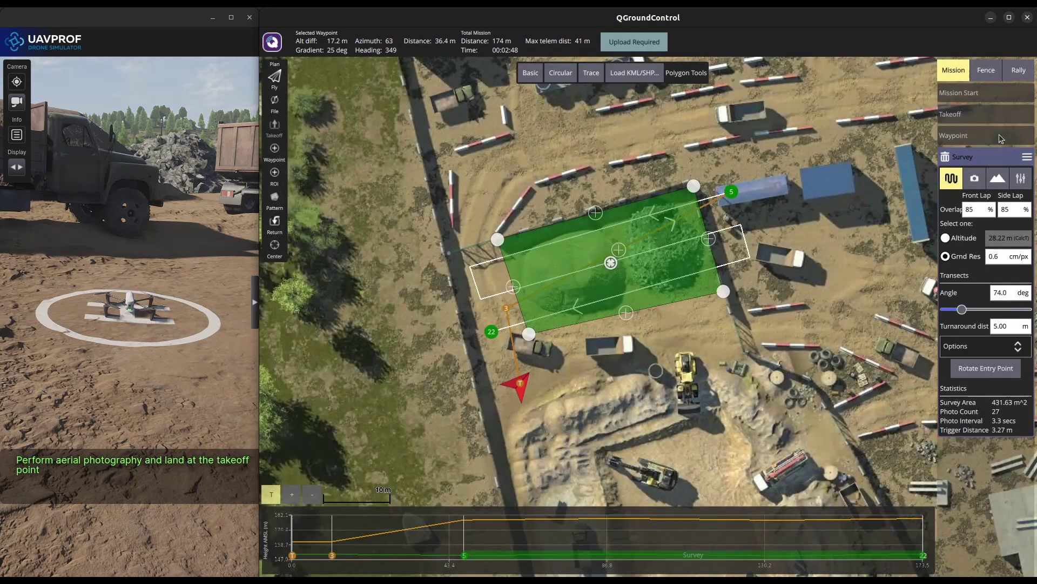
- Place QGroundControl beside the UAVPROF launcher and open the Gemini drone's specifications among the launcher's drone models
left_click_drag(283, 17, 1, 17)
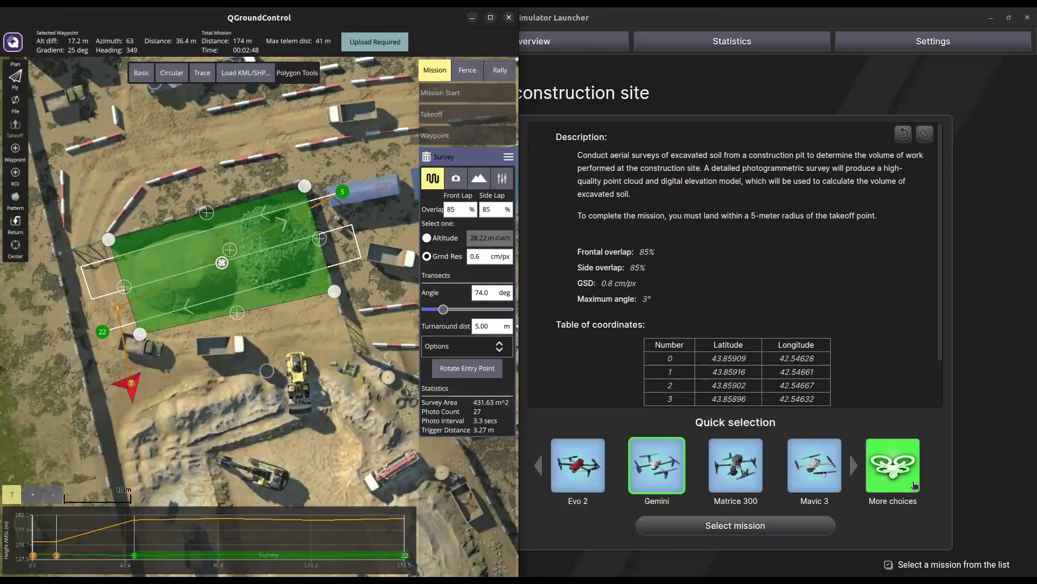
left_click(915, 485)
key("alt+Tab")
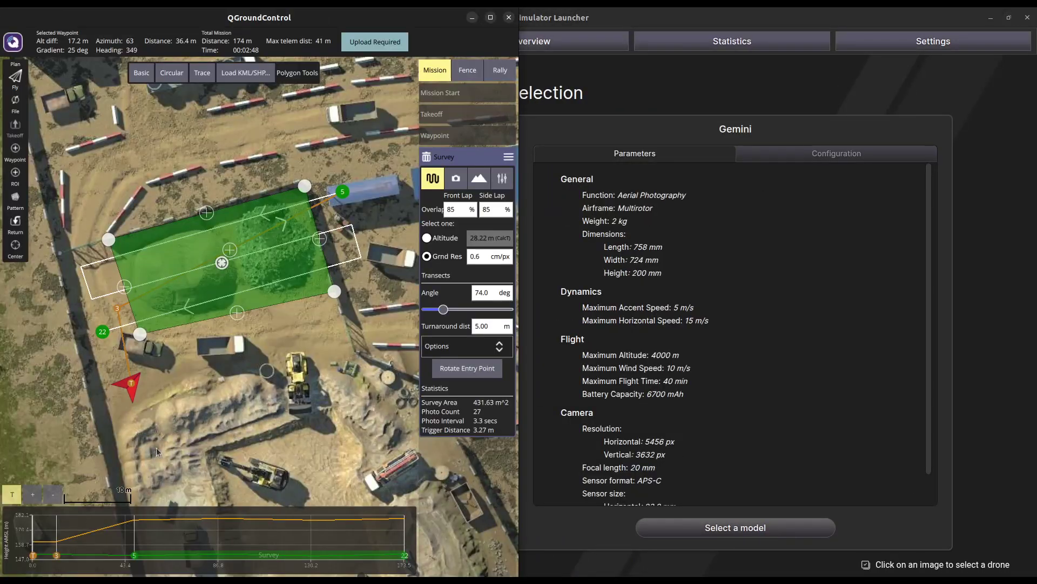
- Select Custom Camera for the survey and compare its sensor, image and focal length settings with the Gemini's camera specifications
left_click(456, 184)
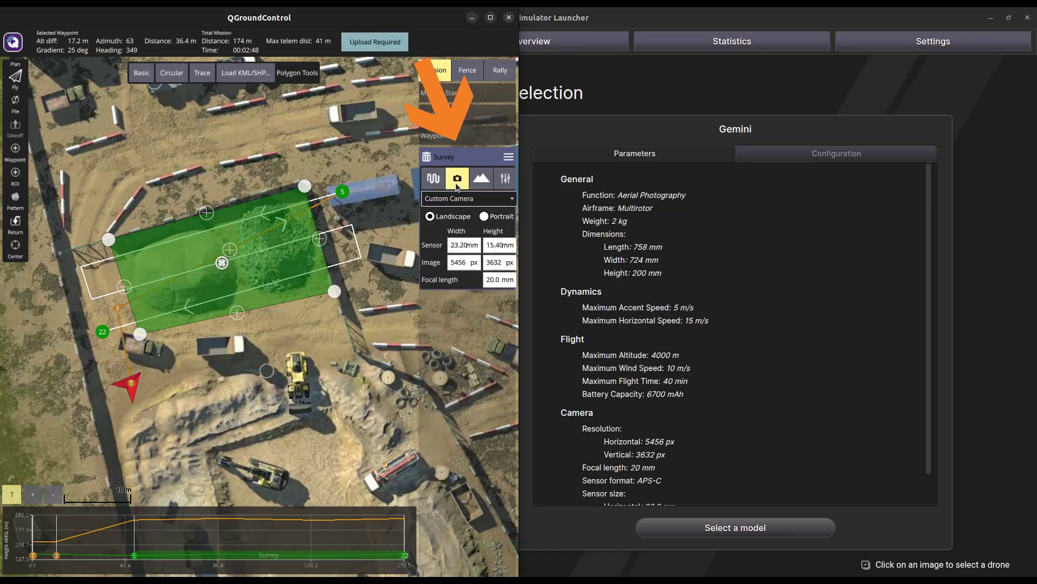
left_click(457, 198)
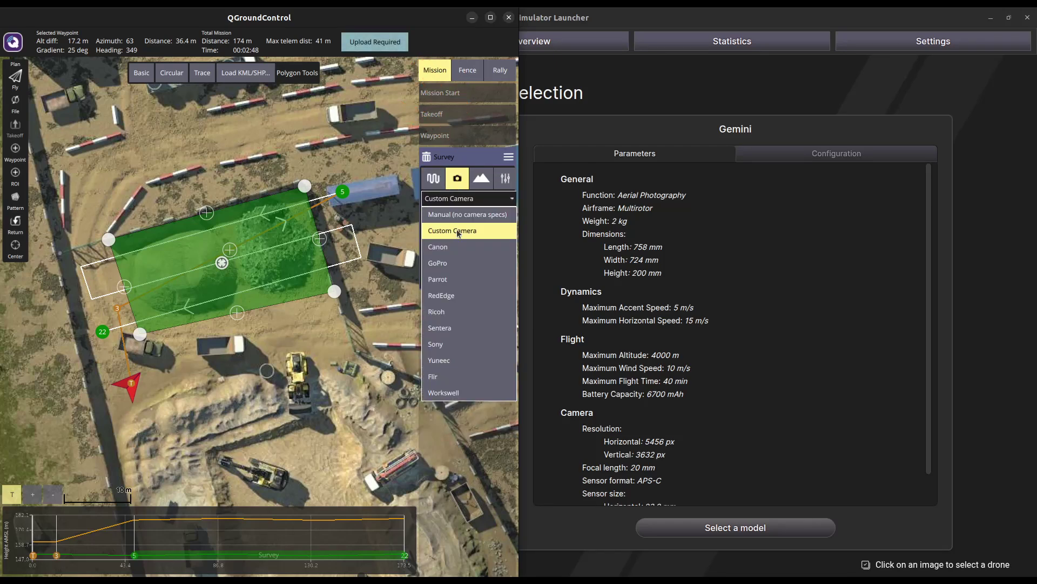
left_click(456, 229)
scroll(592, 258, "down", 1)
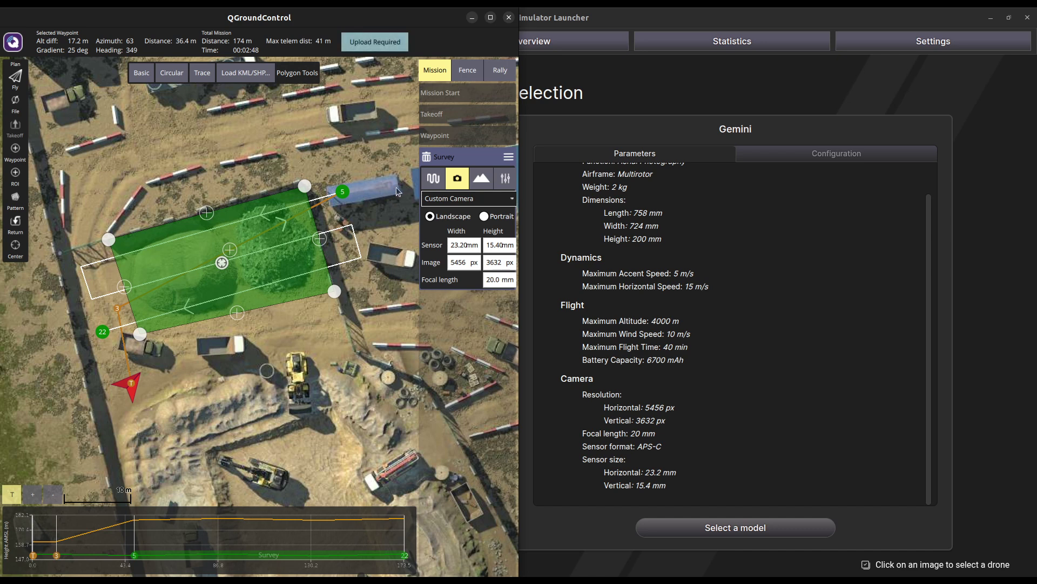
- Set the survey's terrain-following tolerance to 5 m and return to its transect settings
left_click(484, 180)
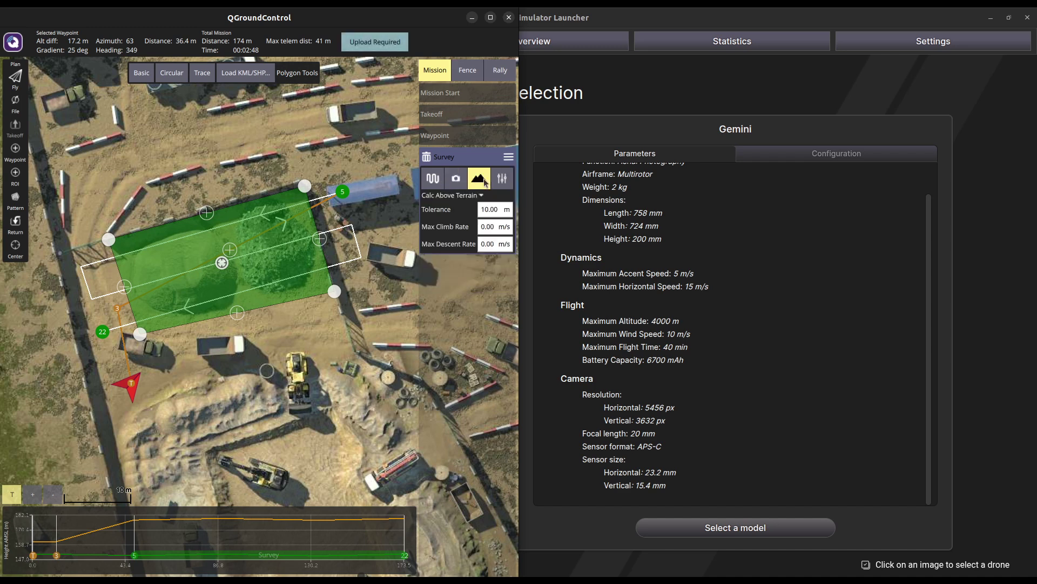
left_click(495, 209)
type("5")
key("Return")
left_click(435, 182)
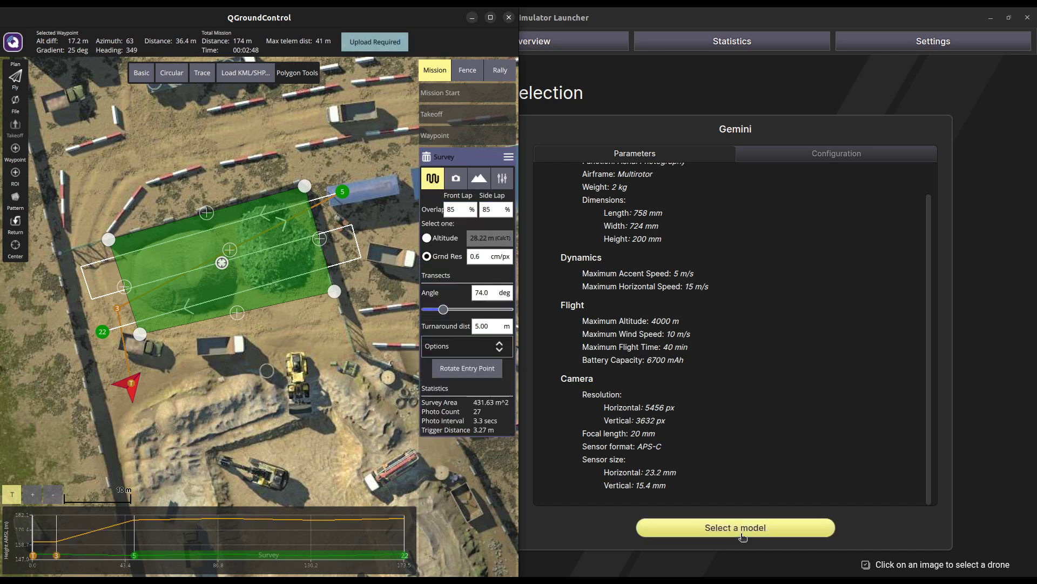
- Bring the mission requirements back up in the launcher, and try basing the survey on altitude before restoring ground resolution
left_click(758, 527)
key("alt+Tab")
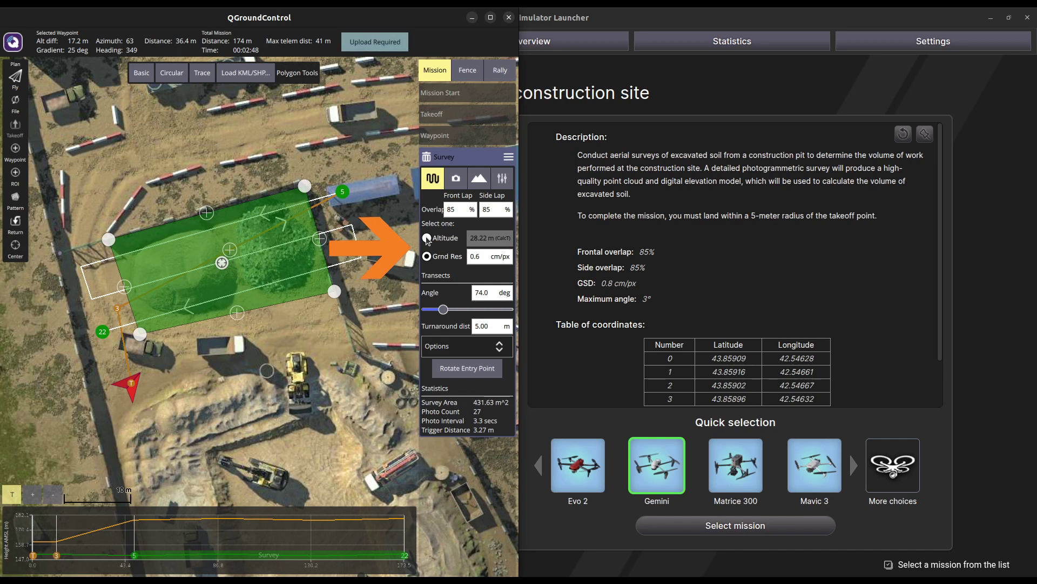
left_click(427, 239)
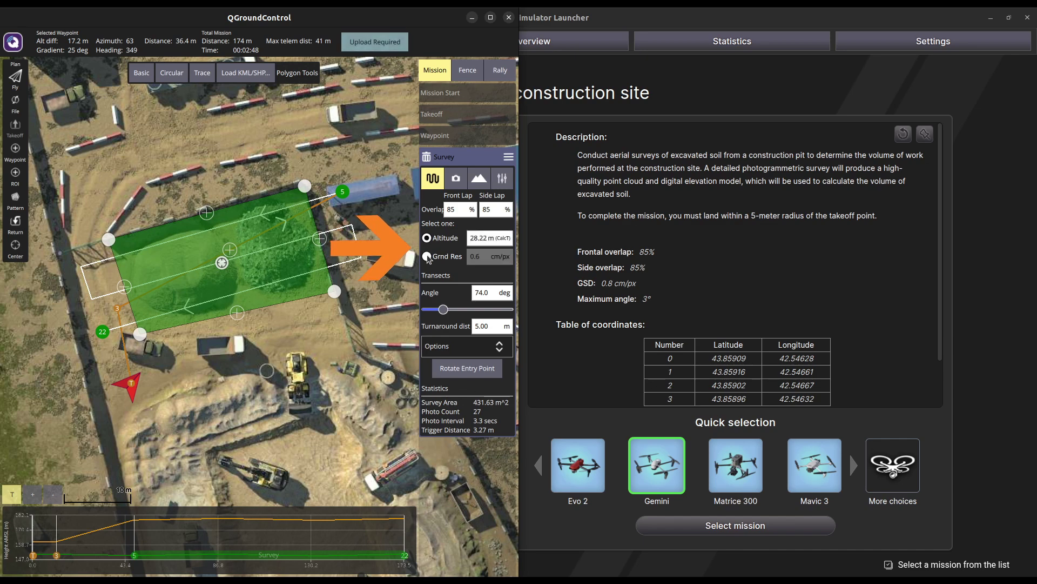
left_click(428, 257)
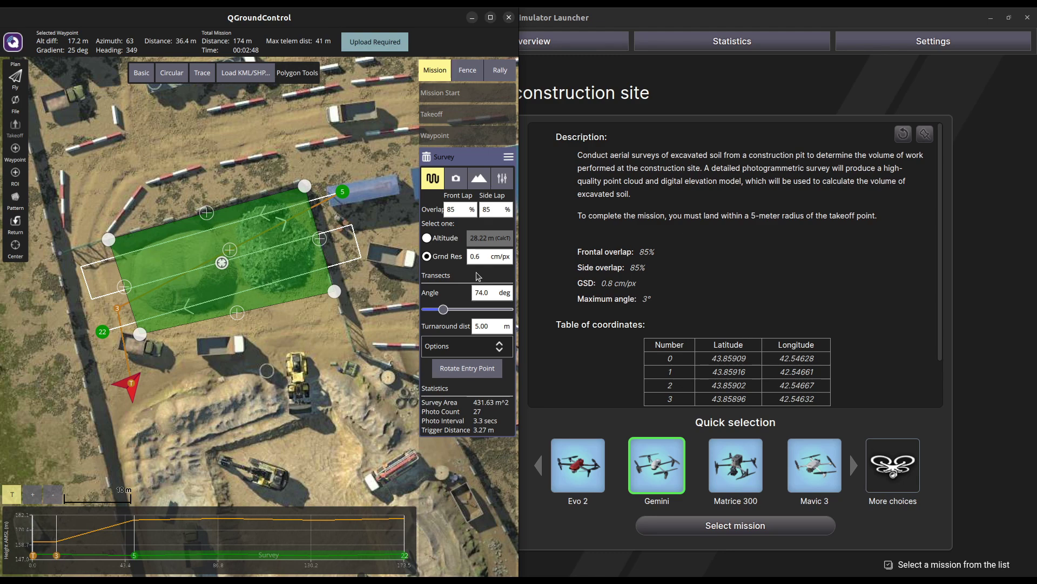
- Set the survey's transect angle to 256 degrees and rotate the entry point to the southwest corner nearest the waypoint
left_click_drag(443, 310, 485, 311)
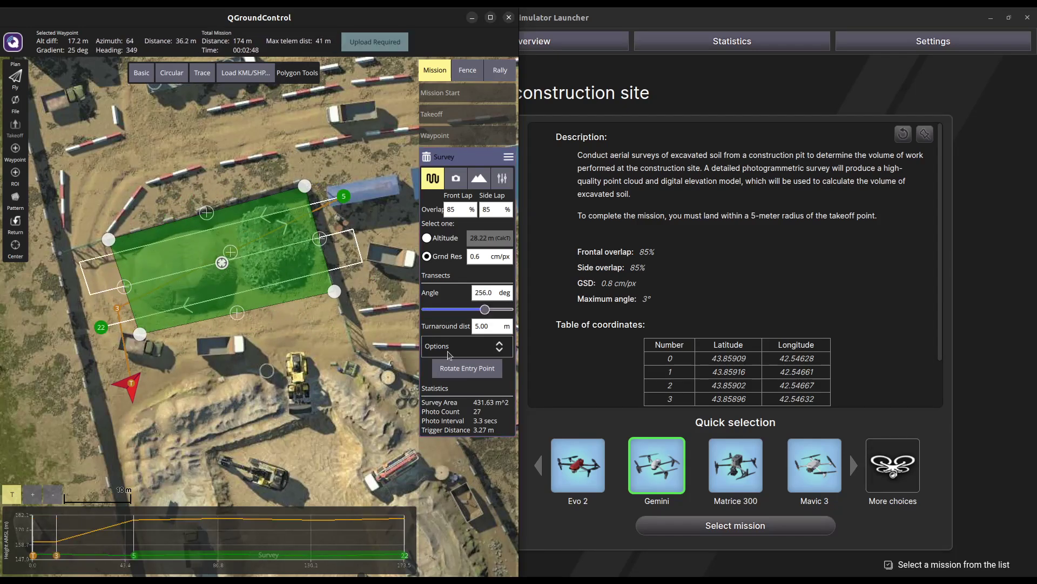
left_click(450, 371)
left_click(451, 371)
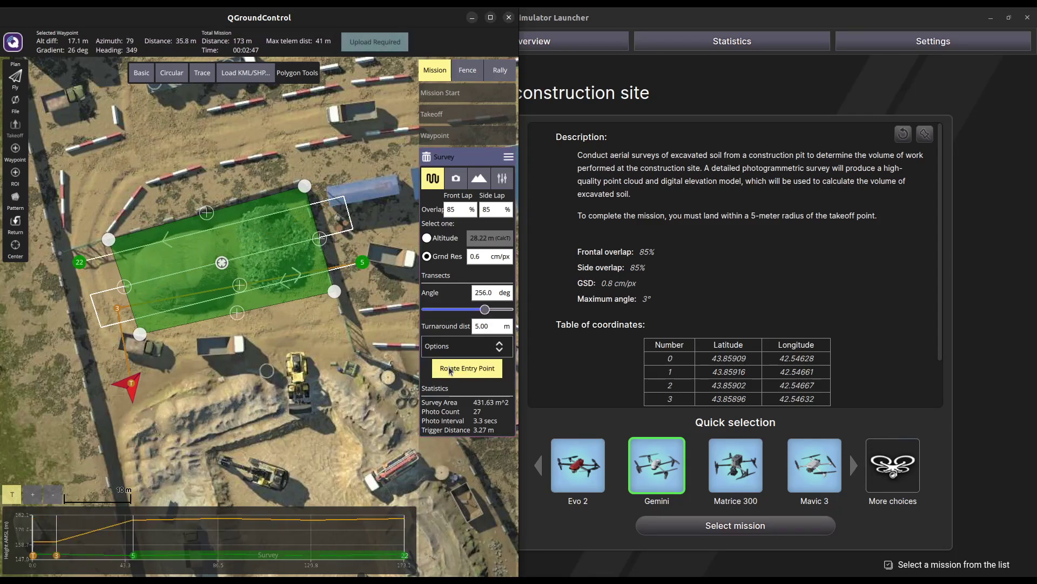
left_click(450, 371)
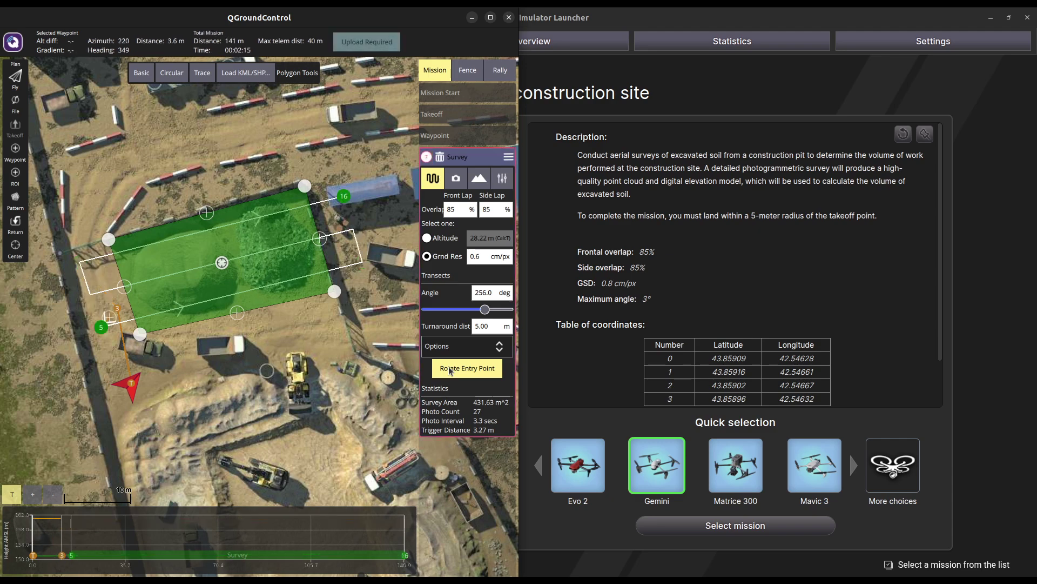
left_click(450, 371)
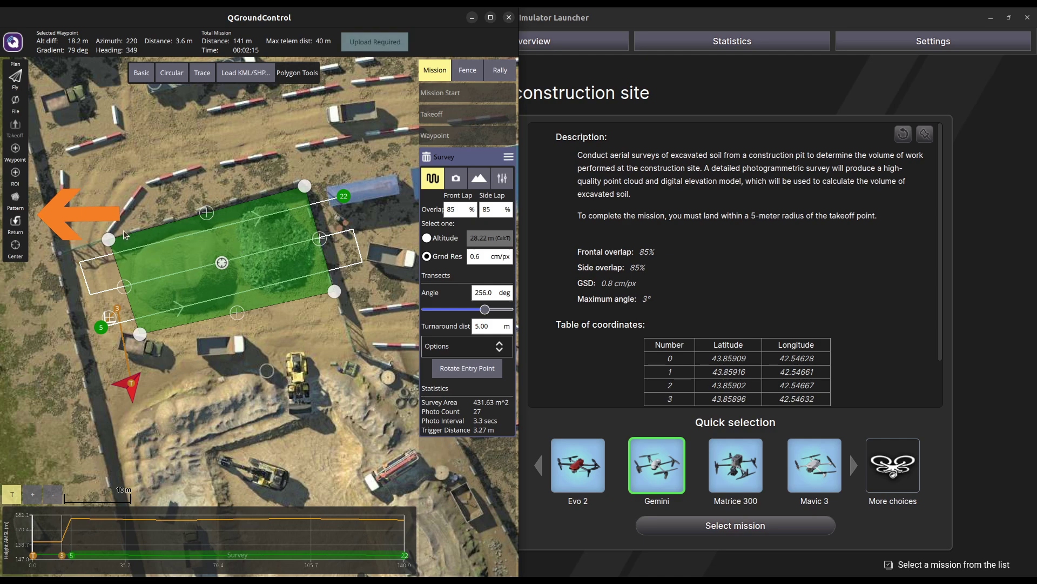
- Add a Return To Launch item after the survey and move the planning window back to the right half of the screen
left_click(17, 226)
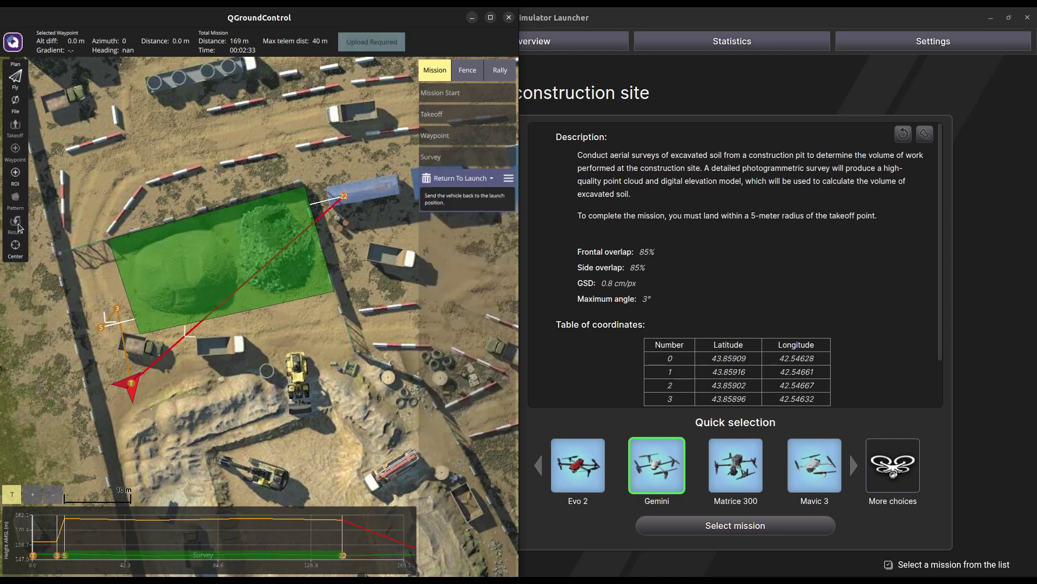
double_click(60, 20)
left_click_drag(59, 21, 303, 12)
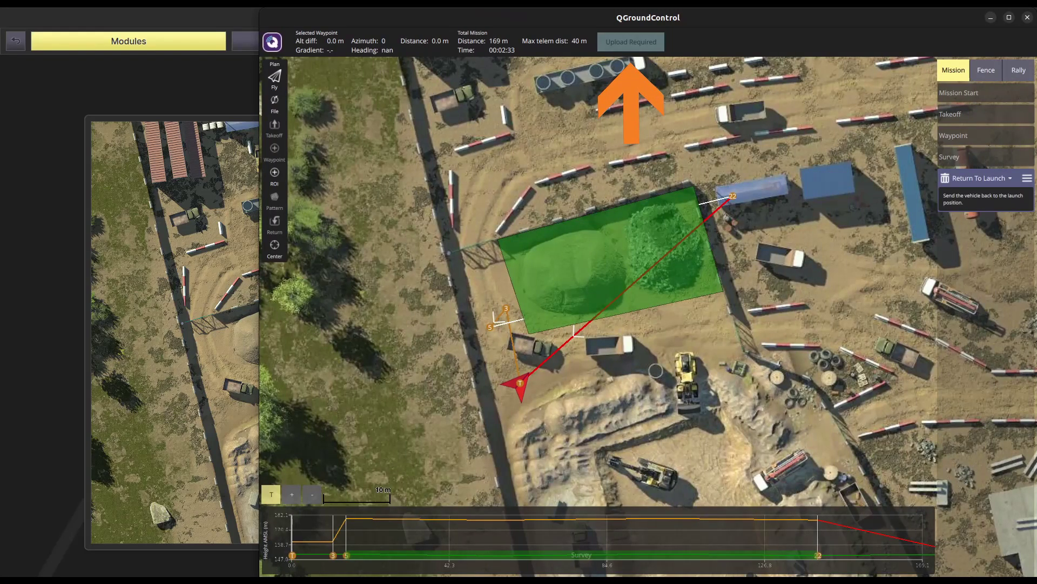
- Upload the flight plan to the drone, switch to the Fly view and confirm takeoff to start the mission
left_click(631, 43)
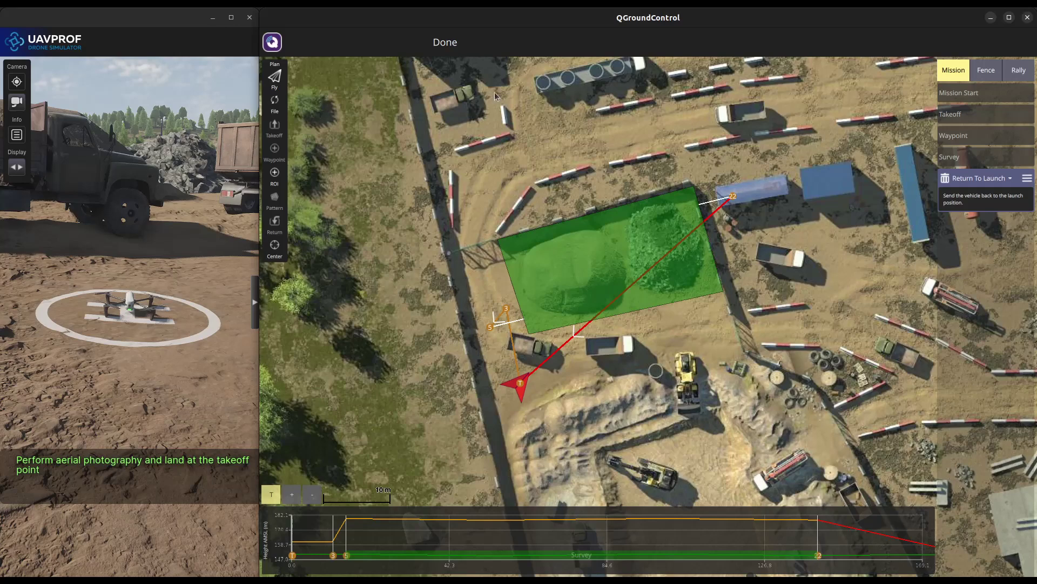
left_click(275, 78)
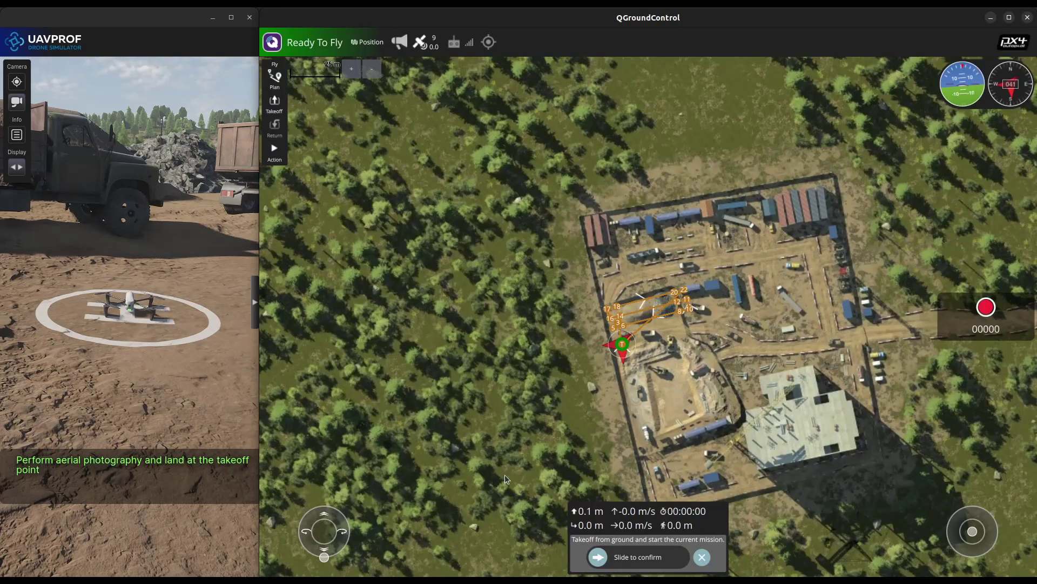
left_click_drag(598, 557, 676, 557)
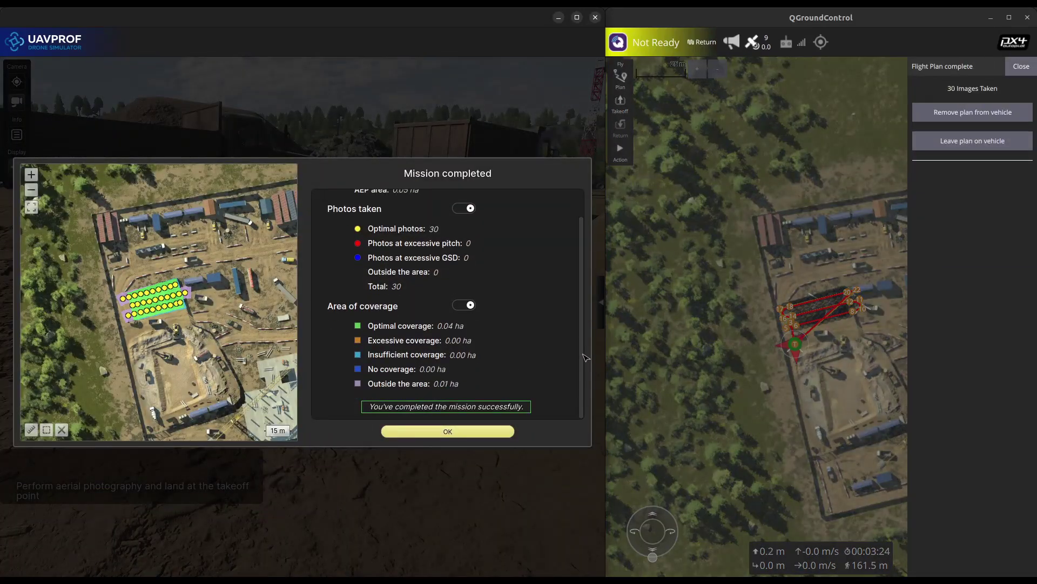
- Dismiss the mission results report and close QGroundControl despite the active vehicle connection
left_click(481, 432)
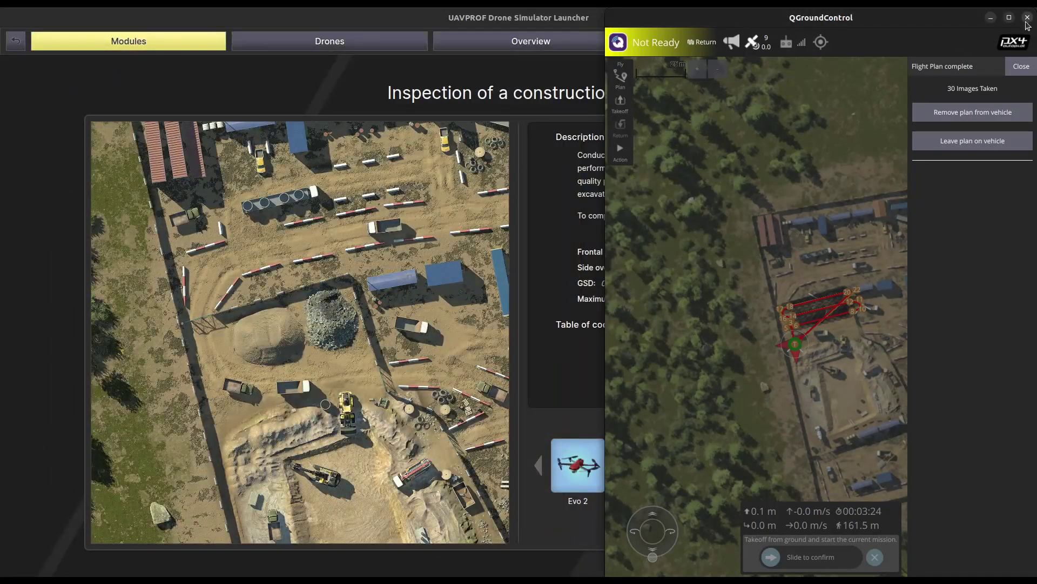
left_click(1027, 23)
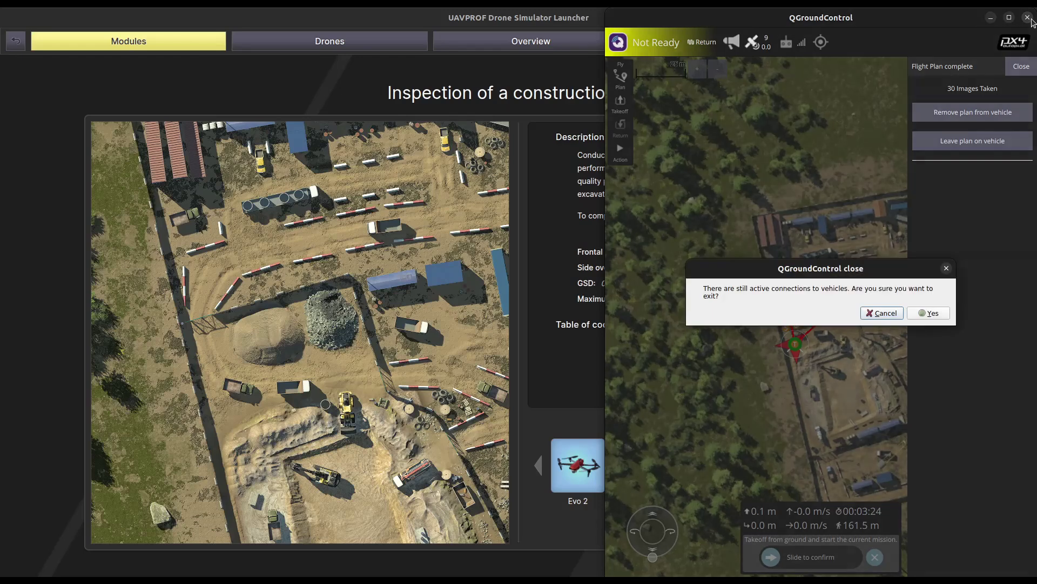
left_click(936, 309)
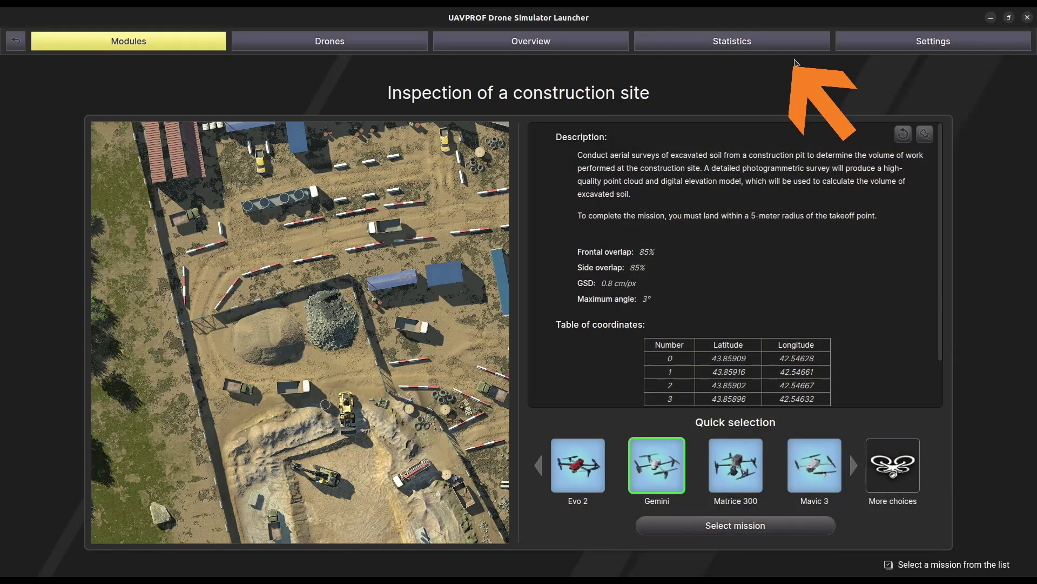
- Open the launcher's flight statistics and show the details of the most recent construction site inspection flight
left_click(789, 39)
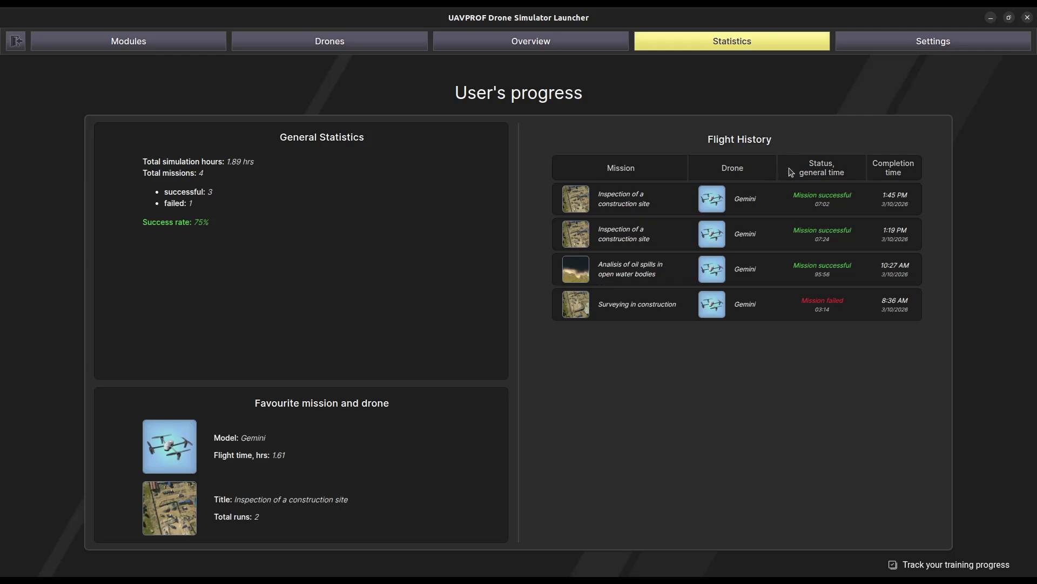
mouse_move(791, 192)
left_click(790, 211)
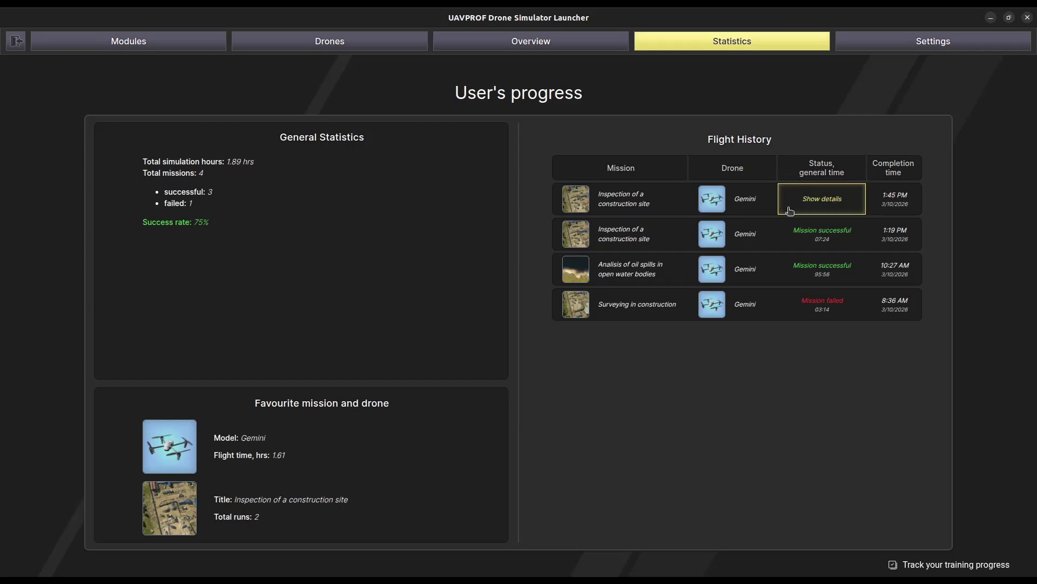